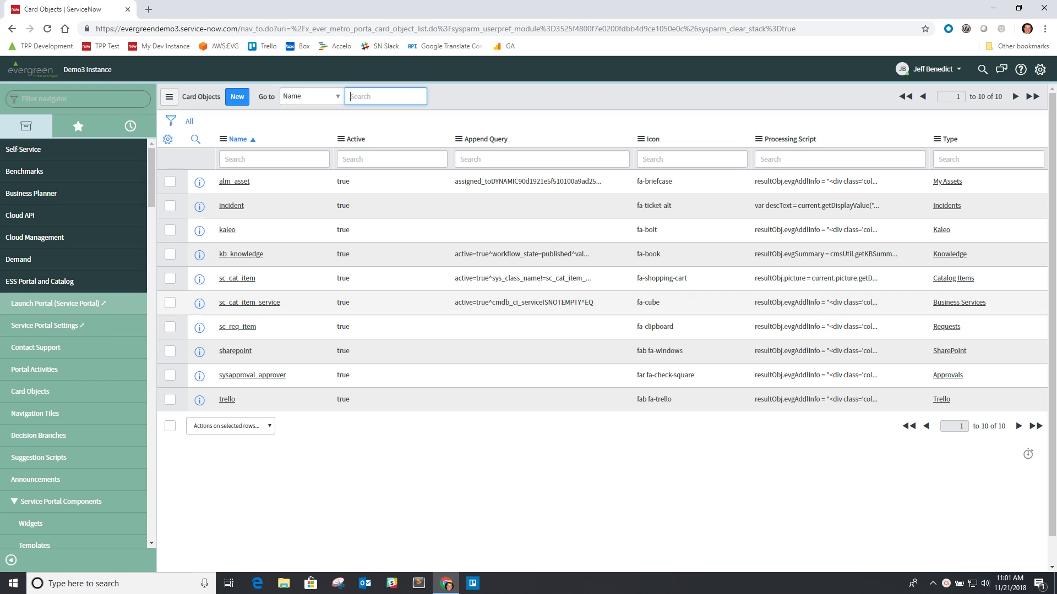
# Open the incident card object and review its type information, processing script, additional information and status configuration
pyautogui.click(231, 205)
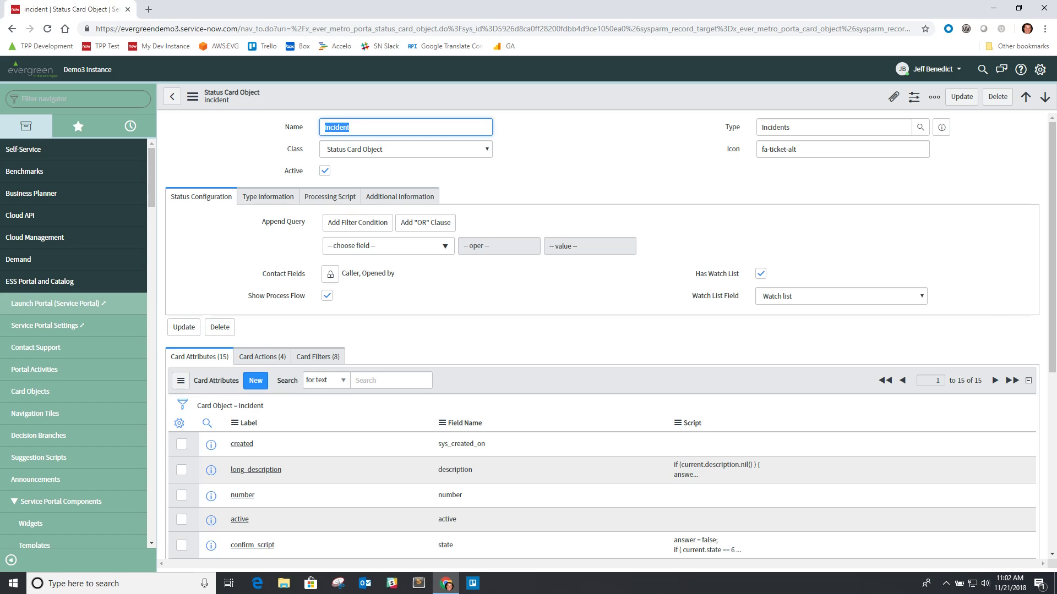
pyautogui.click(268, 196)
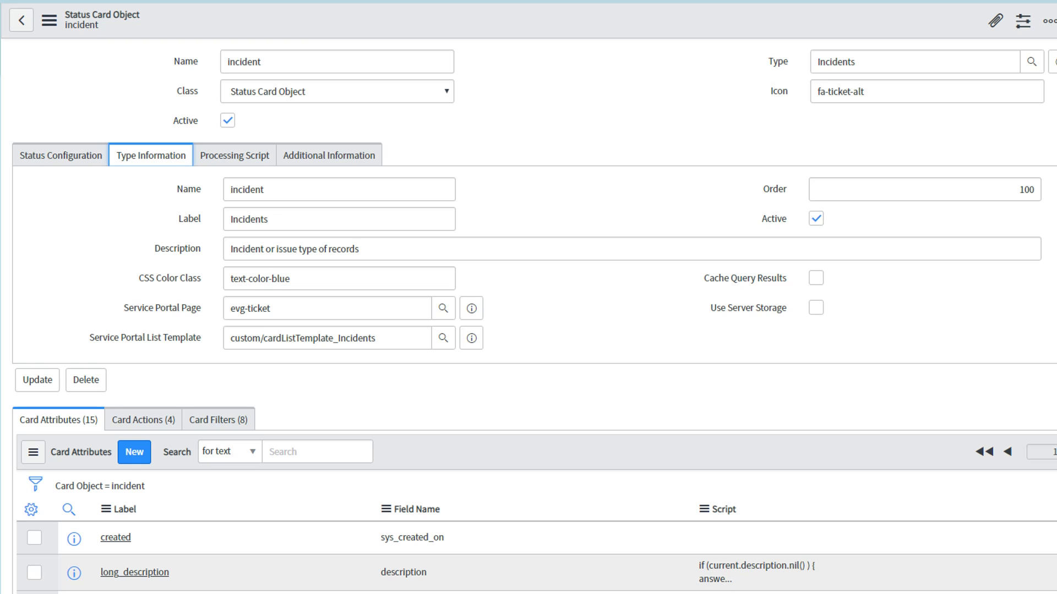
pyautogui.tripleClick(308, 279)
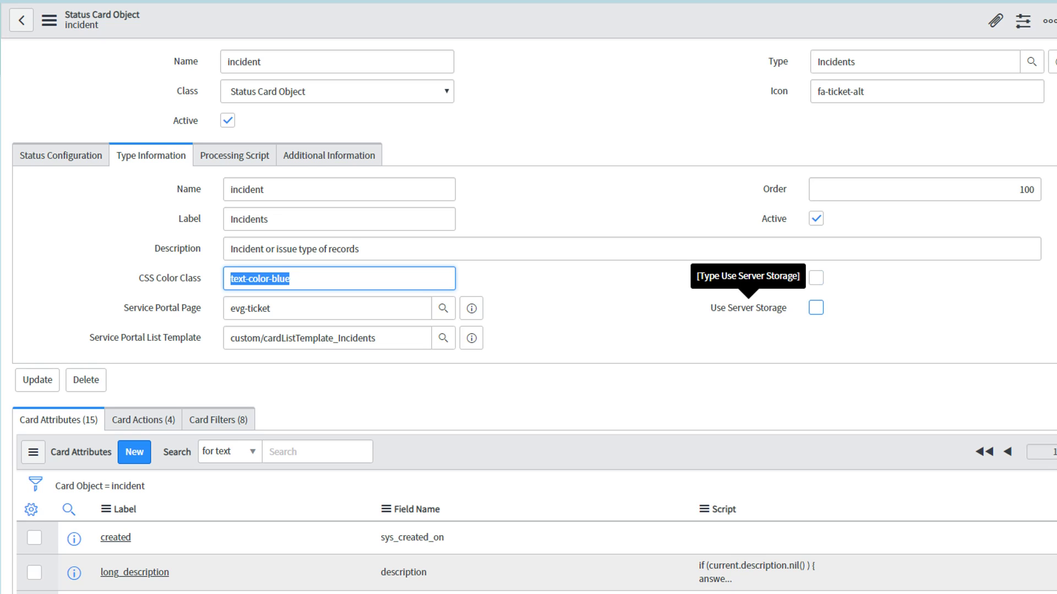
pyautogui.click(234, 155)
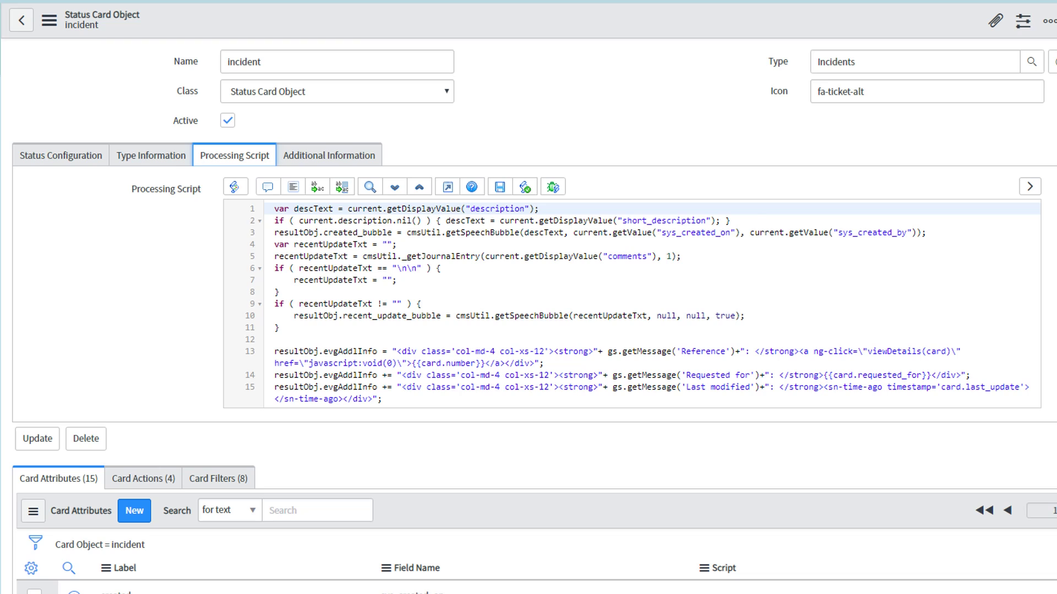
pyautogui.click(329, 155)
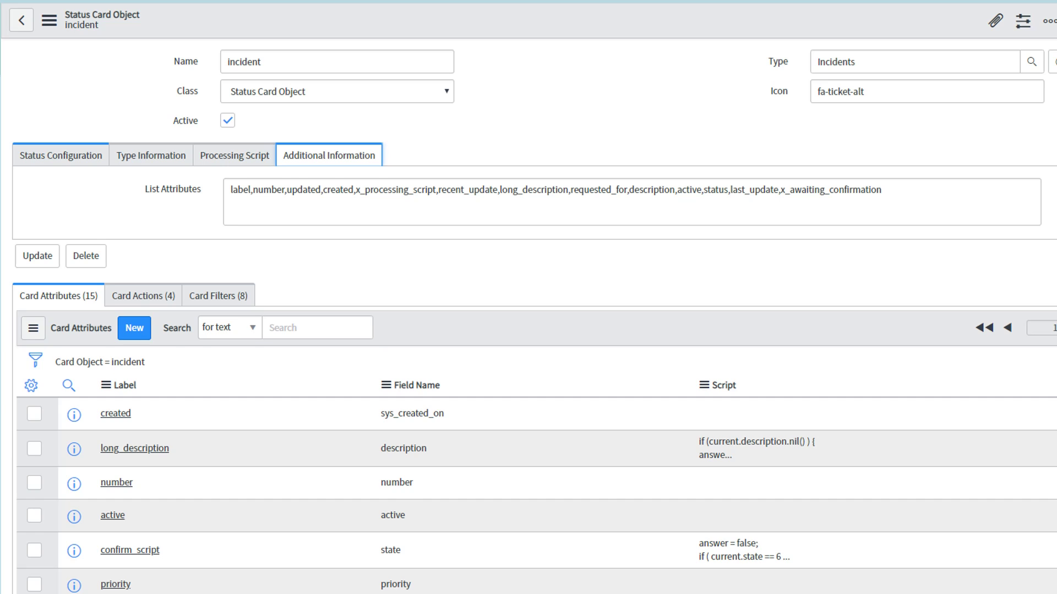
pyautogui.click(60, 155)
pyautogui.scroll(-2, 528, 317)
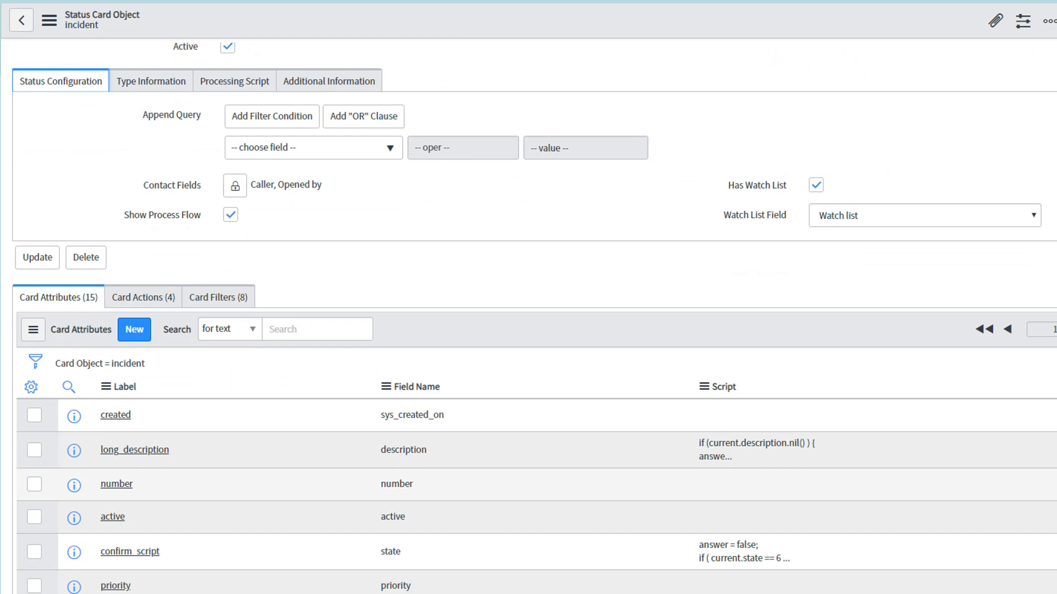
pyautogui.scroll(-3, 529, 317)
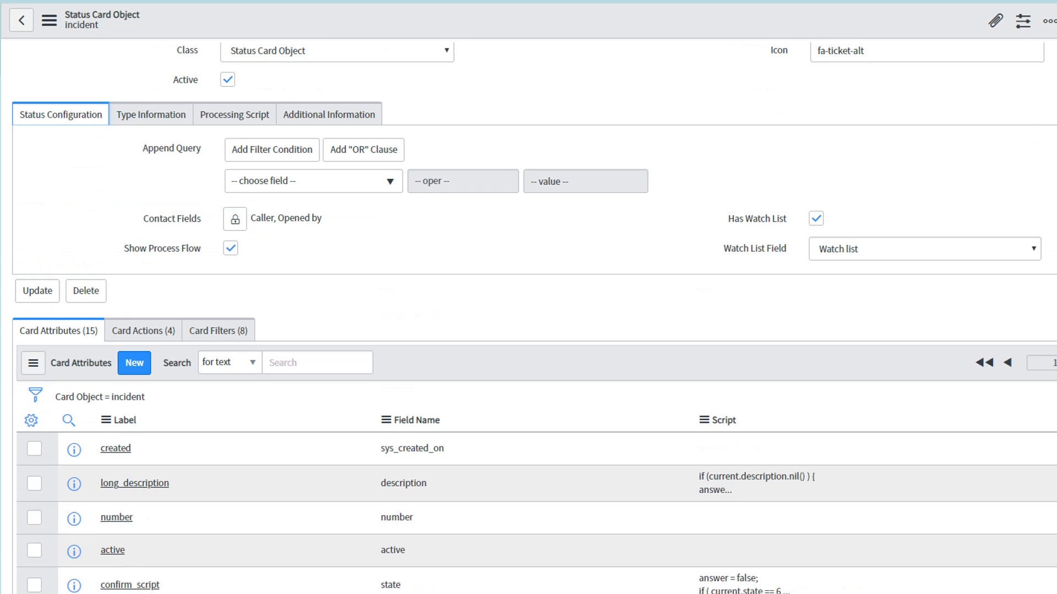
pyautogui.scroll(5, 528, 318)
# Open the provide_update_sp action among the incident's card actions and check its availability options
pyautogui.click(143, 372)
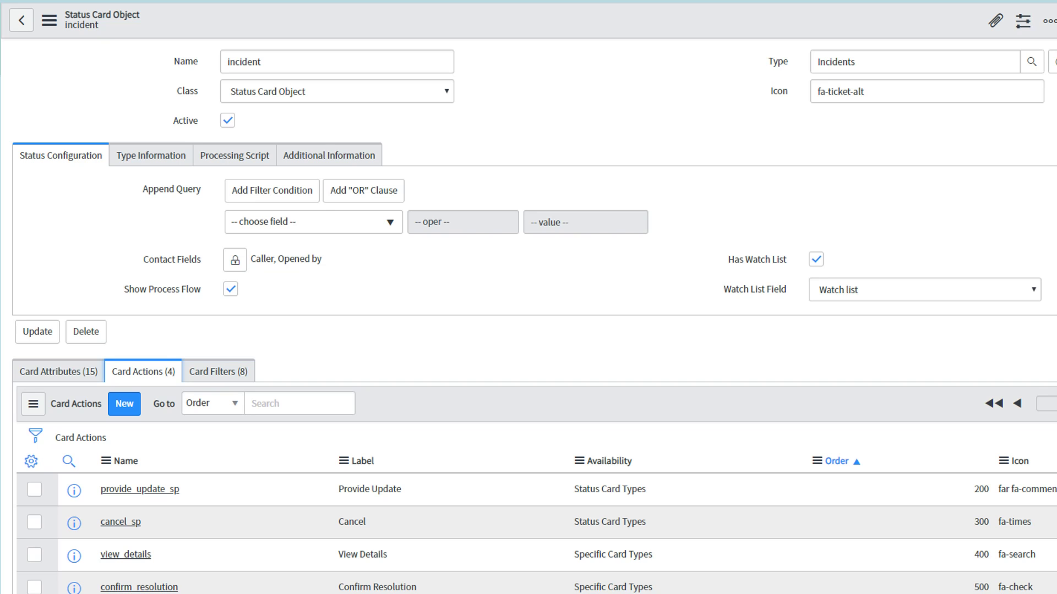
pyautogui.click(140, 489)
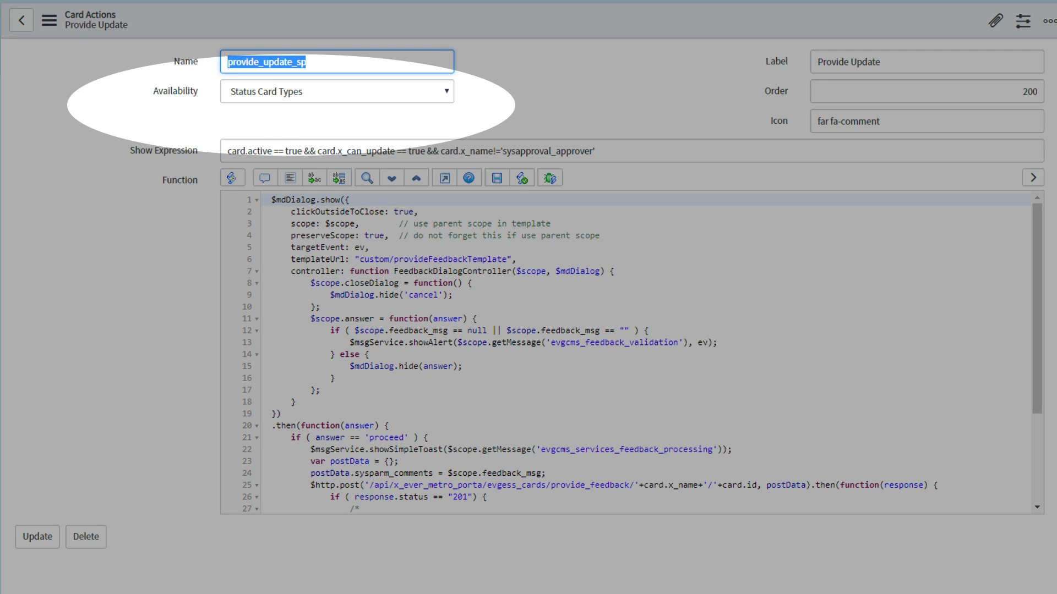
pyautogui.click(337, 92)
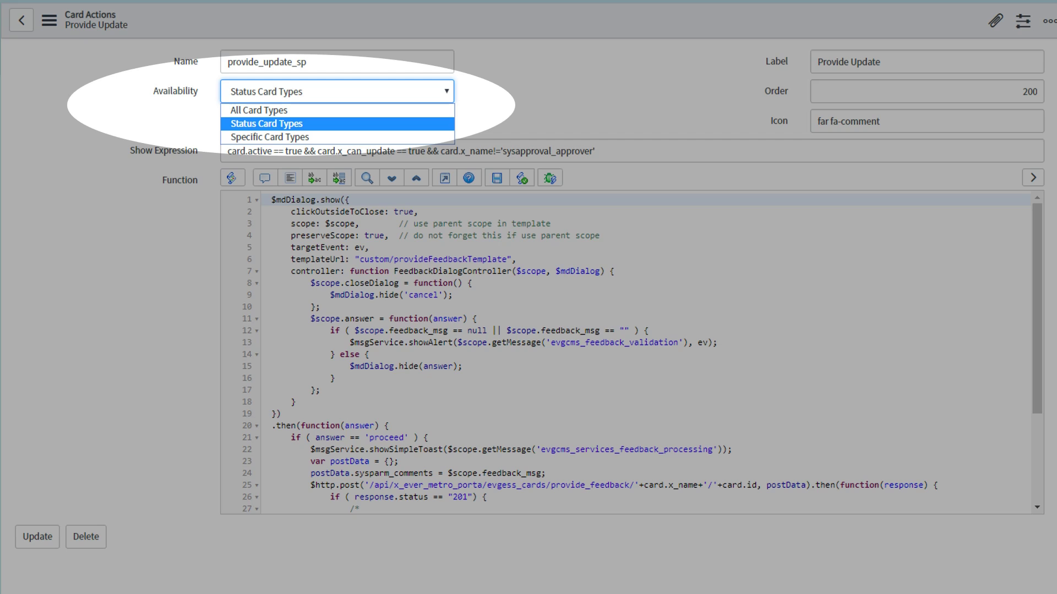
pyautogui.press('Return')
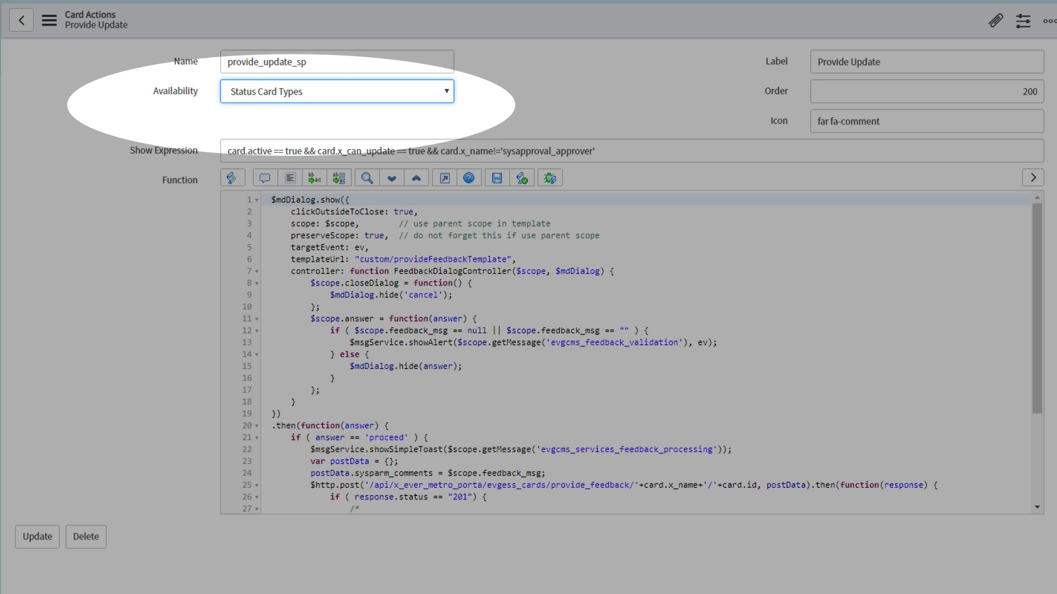
# Try Specific Card Types as the provide_update_sp action's availability, restore Status Card Types, and return to the incident card object
pyautogui.click(336, 91)
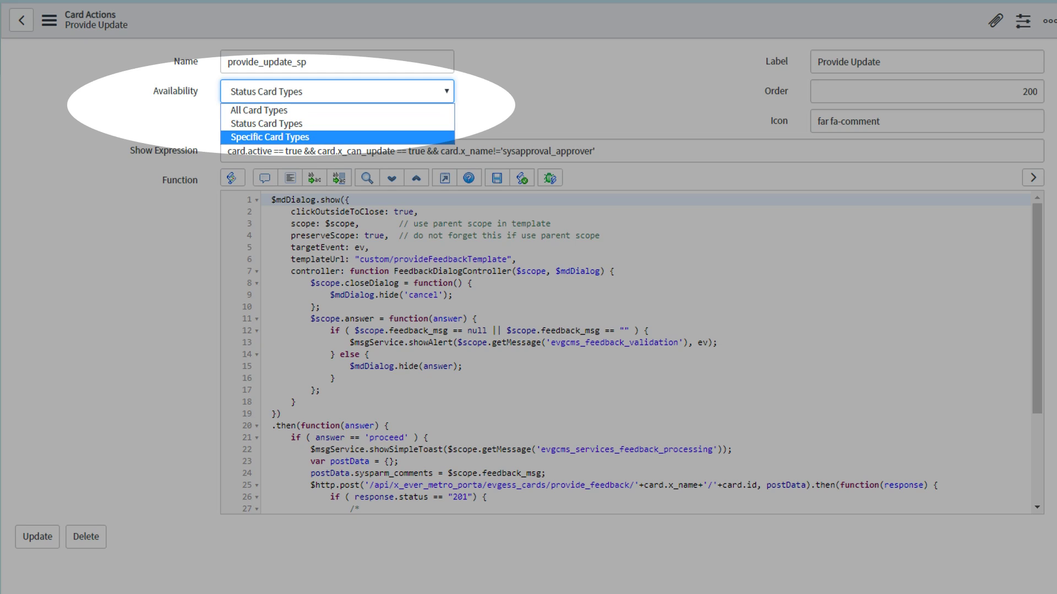
pyautogui.click(254, 137)
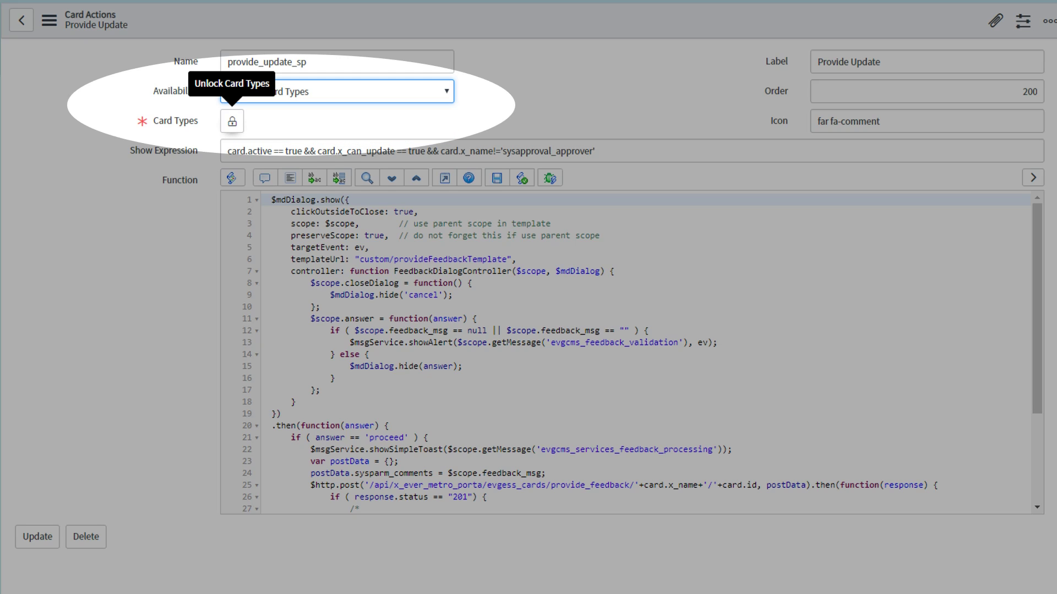
pyautogui.hotkey('shift', 'Tab')
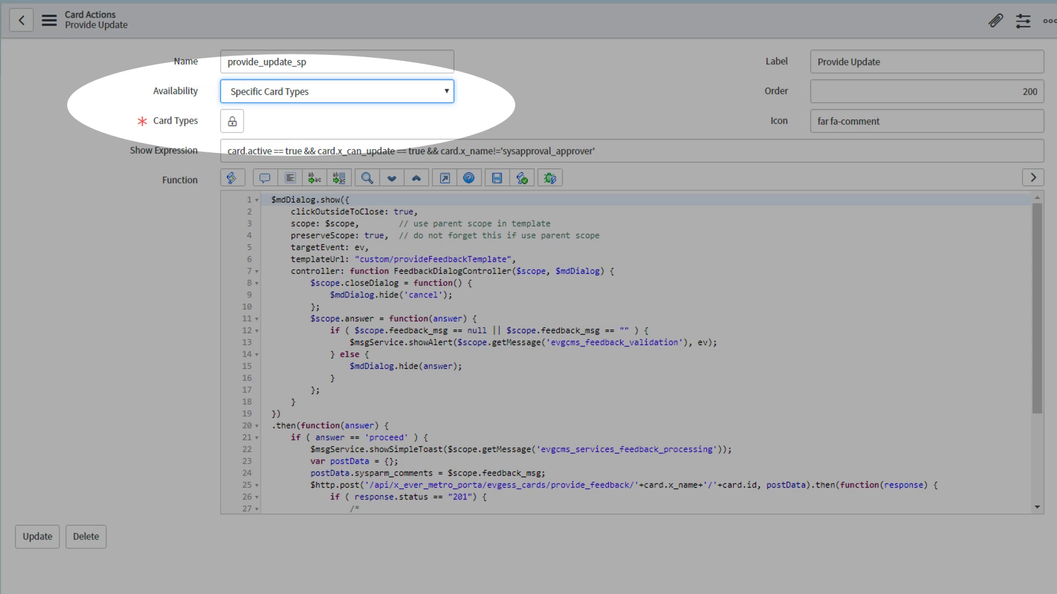
pyautogui.hotkey('alt', 'Down')
pyautogui.press('Up')
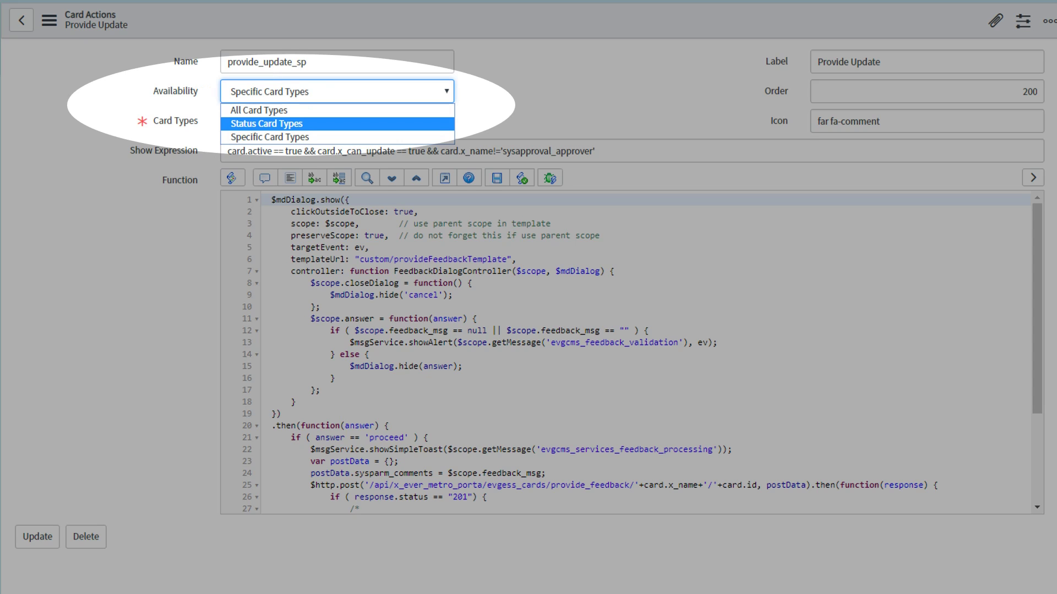
pyautogui.click(267, 124)
pyautogui.click(21, 20)
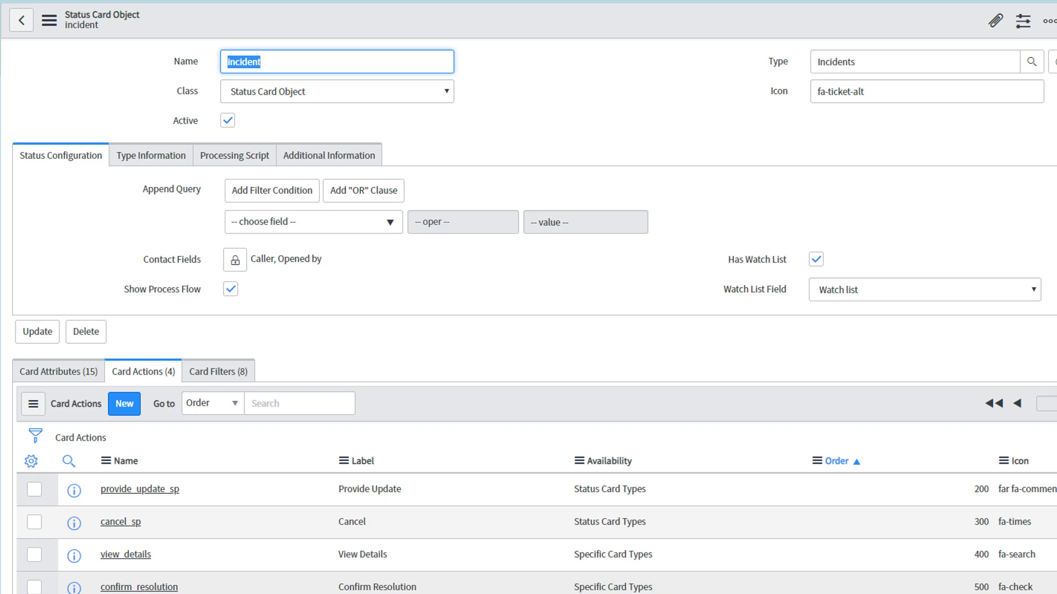
# Review the incident's card filters and open the search_string filter
pyautogui.click(218, 371)
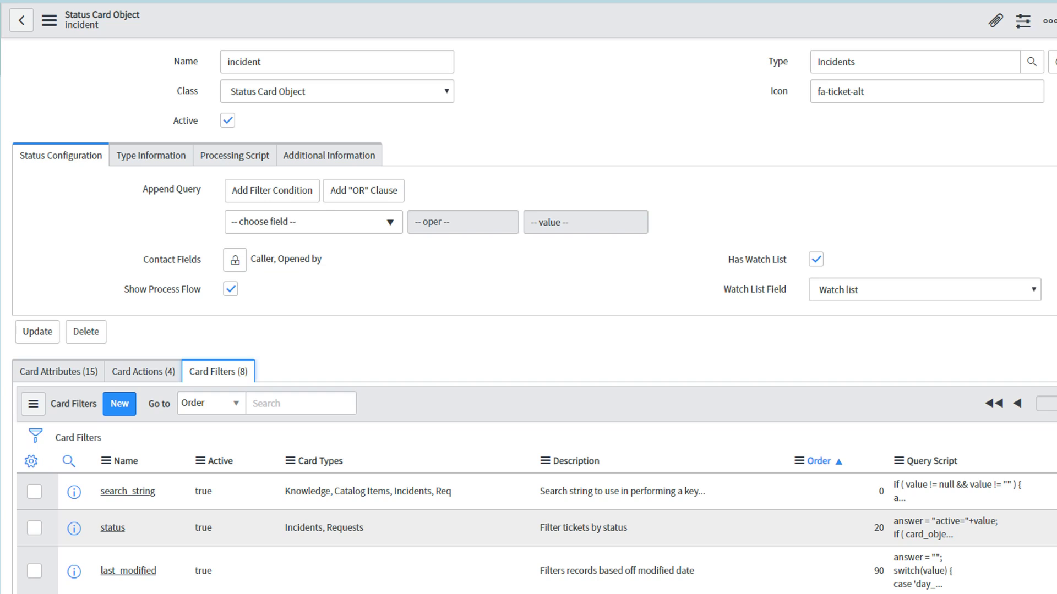
pyautogui.scroll(-3, 385, 341)
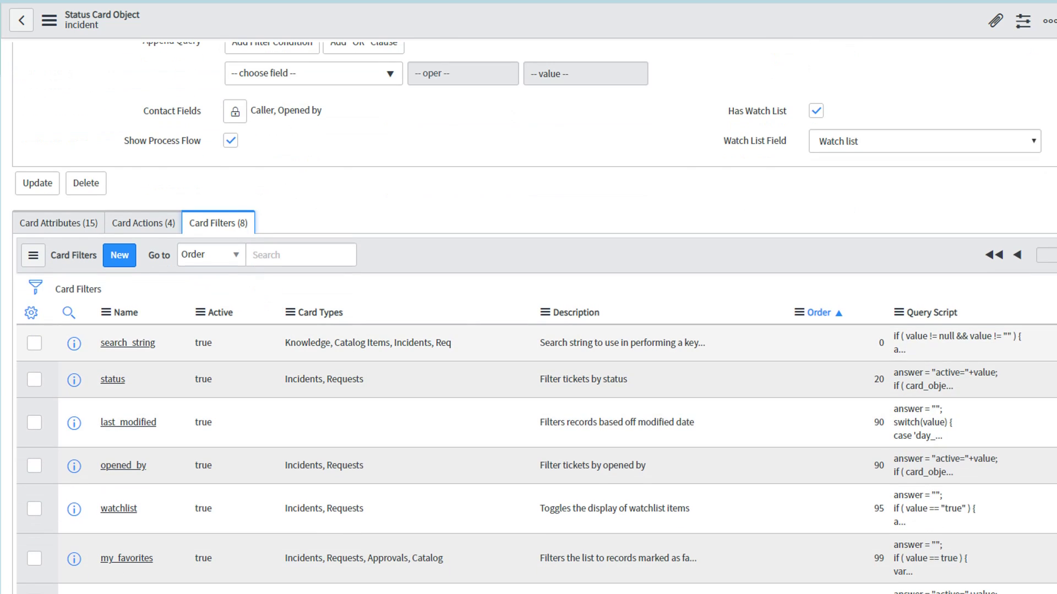
pyautogui.click(128, 343)
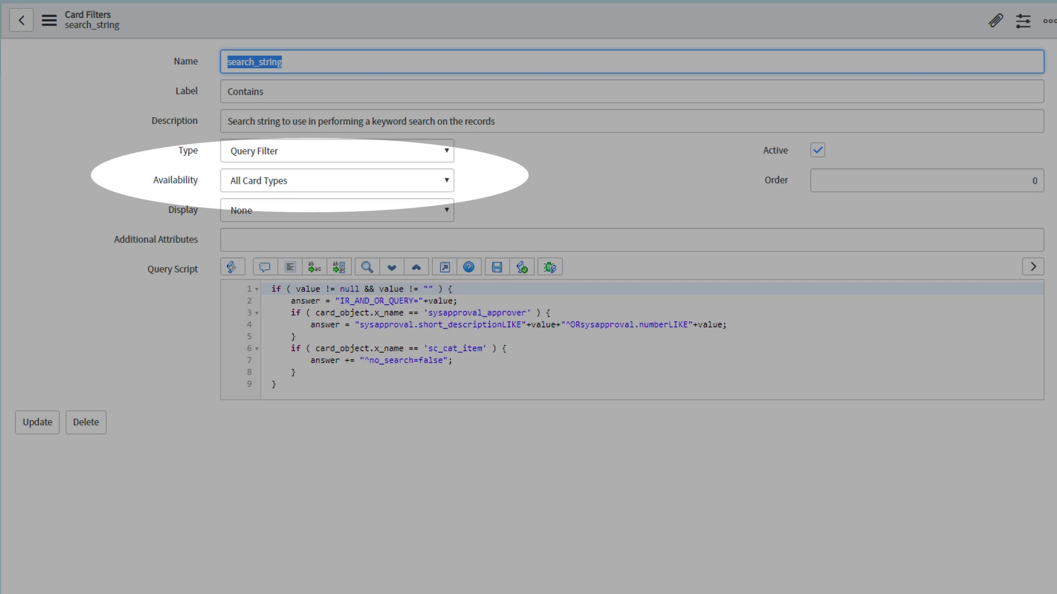
# Try Specific Card Types as the search_string filter's availability and restore All Card Types
pyautogui.click(336, 181)
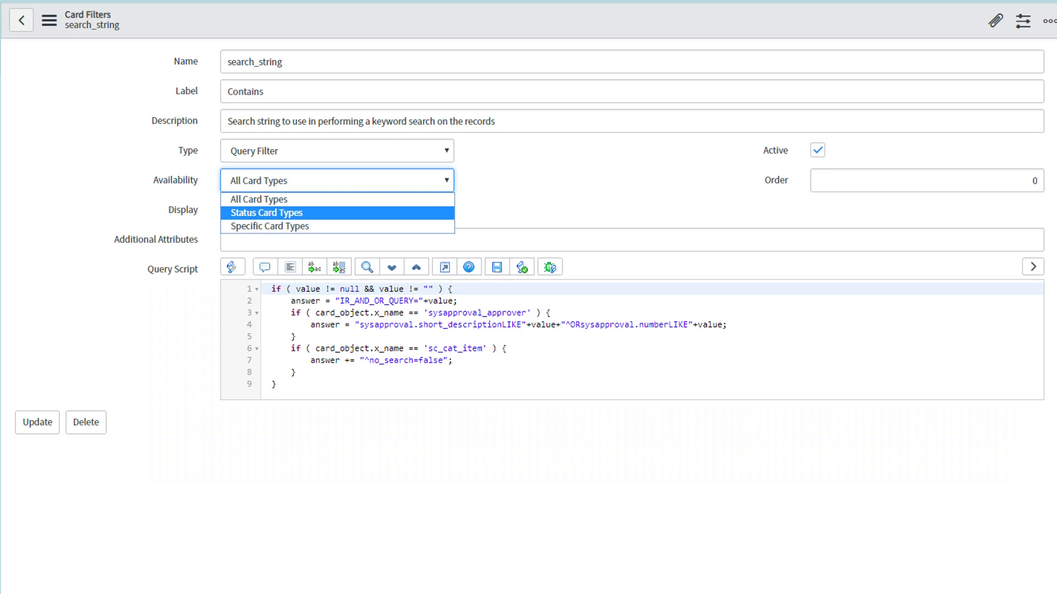
pyautogui.press('Down')
pyautogui.press('Return')
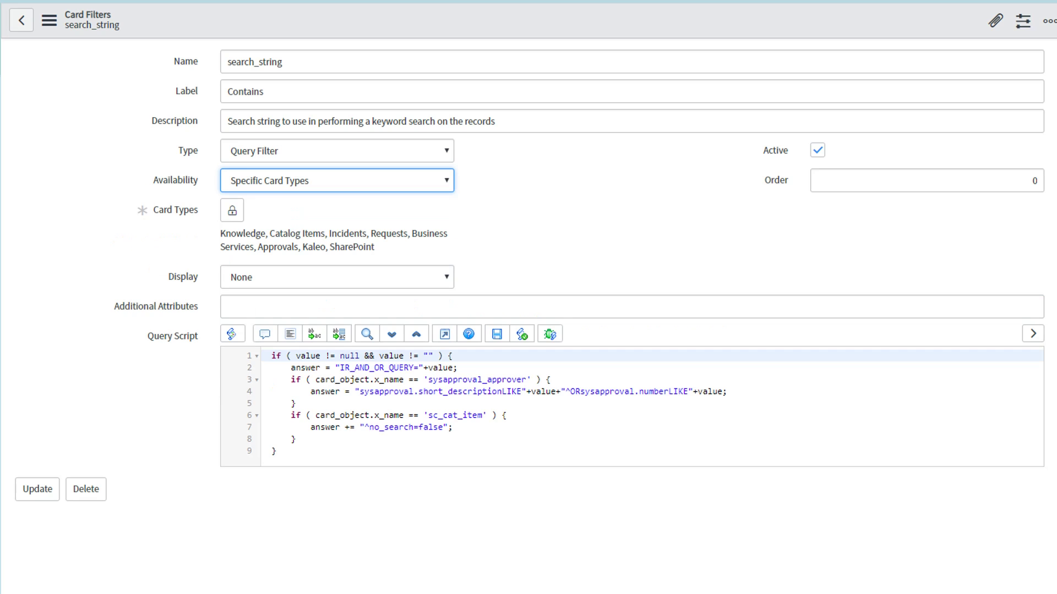
pyautogui.click(336, 180)
pyautogui.click(258, 199)
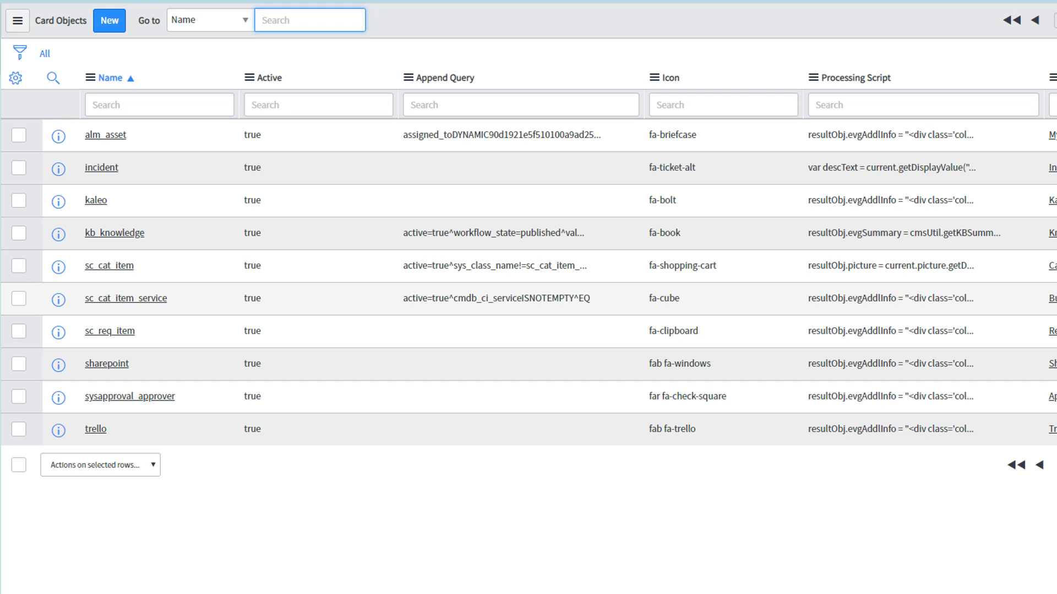
# Open the sc_cat_item card object, inspect its suggestion scripts including Favorites, and return to the card objects list
pyautogui.click(109, 265)
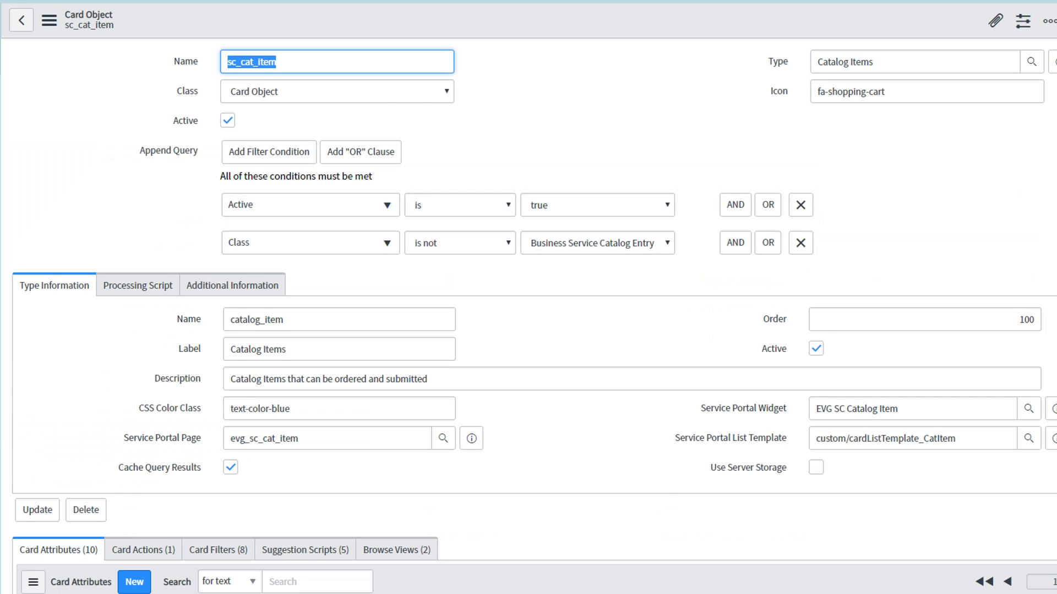
pyautogui.scroll(-3, 528, 316)
pyautogui.click(305, 401)
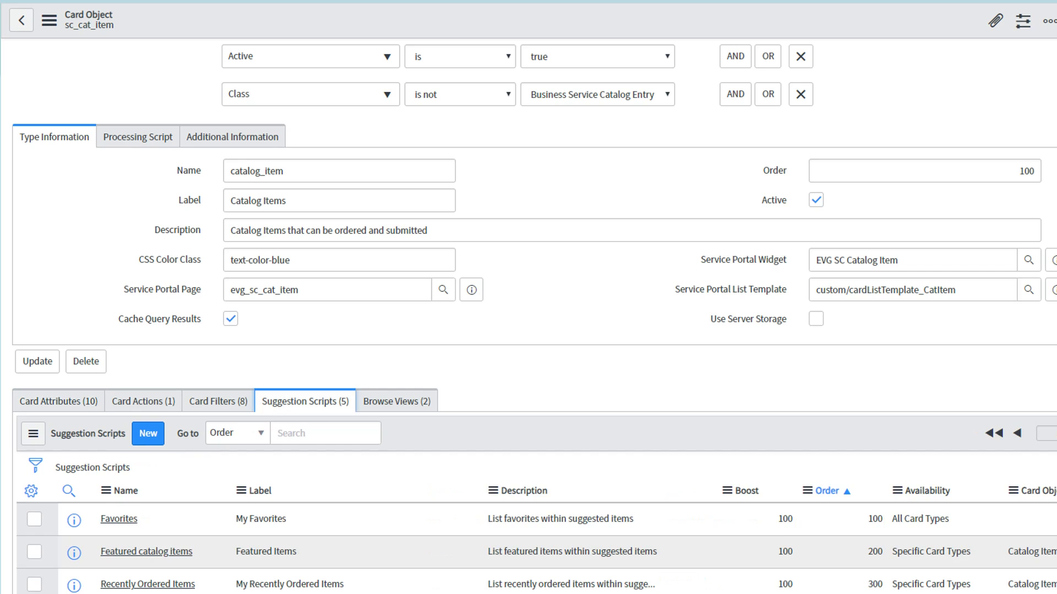
pyautogui.scroll(-3, 528, 316)
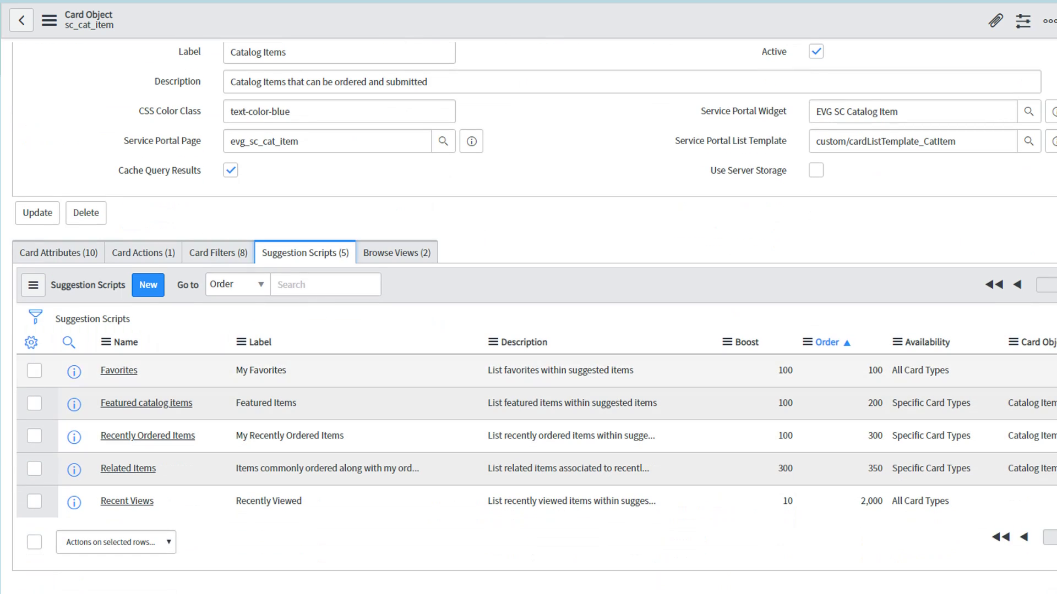
pyautogui.click(119, 371)
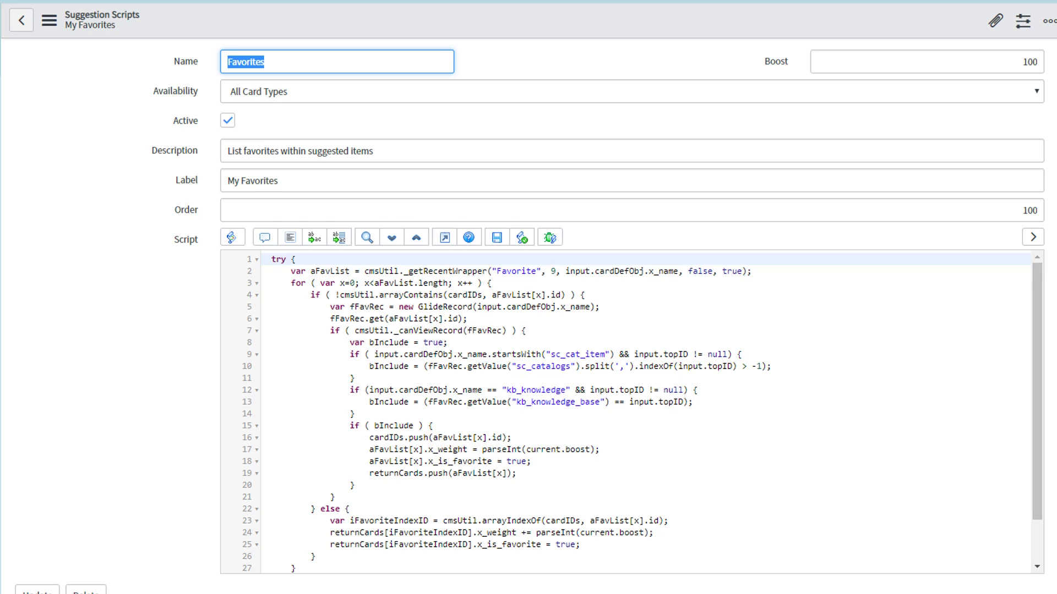
pyautogui.click(21, 19)
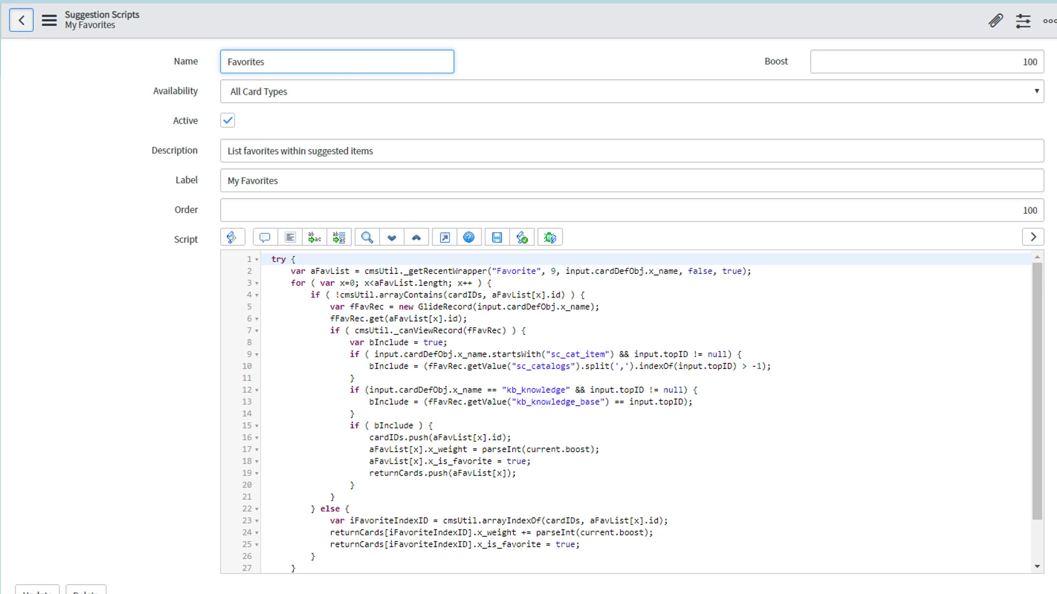
pyautogui.click(20, 20)
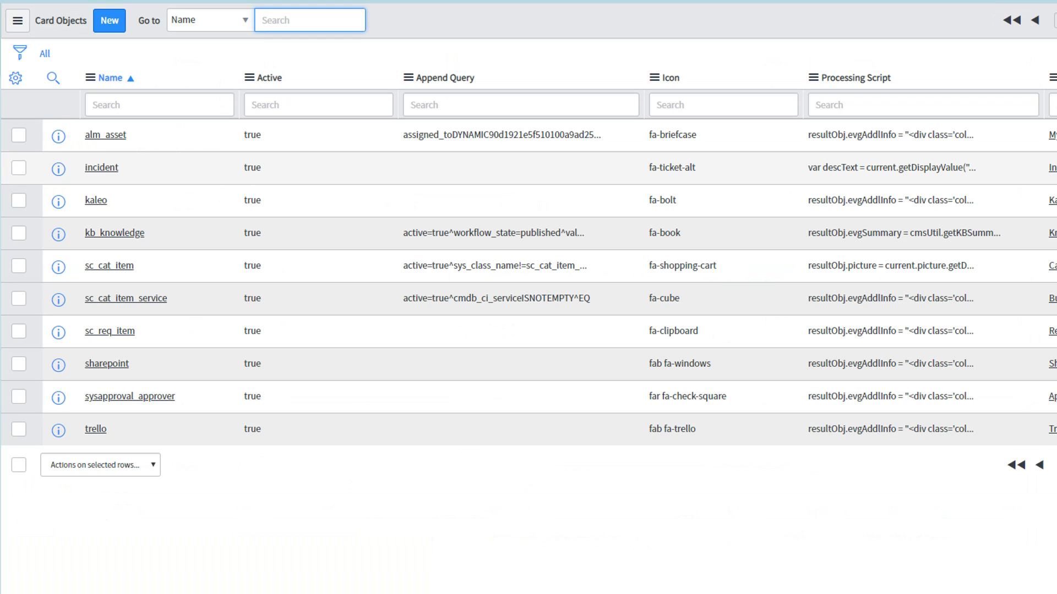
# Reopen the incident card object and compare its list attributes with the labels, field names and scripts of its card attributes
pyautogui.click(101, 169)
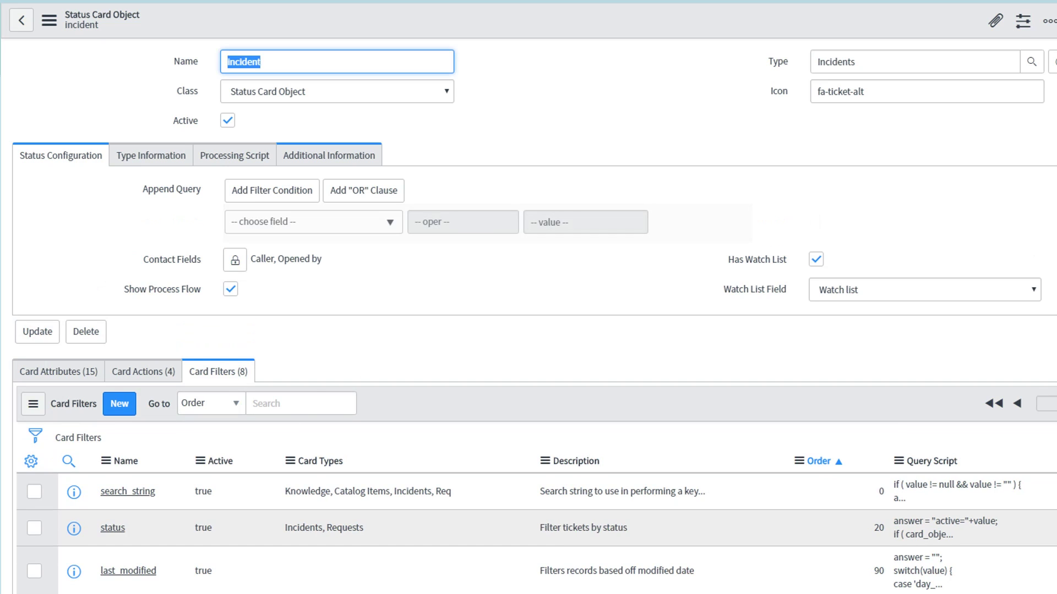
pyautogui.click(329, 155)
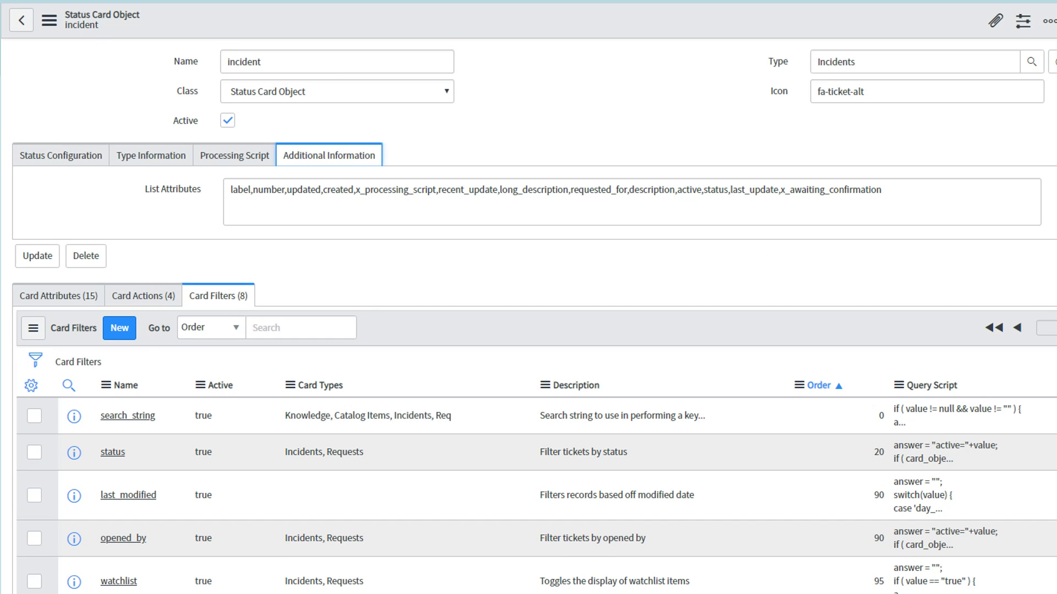
pyautogui.click(59, 296)
pyautogui.scroll(-1, 529, 341)
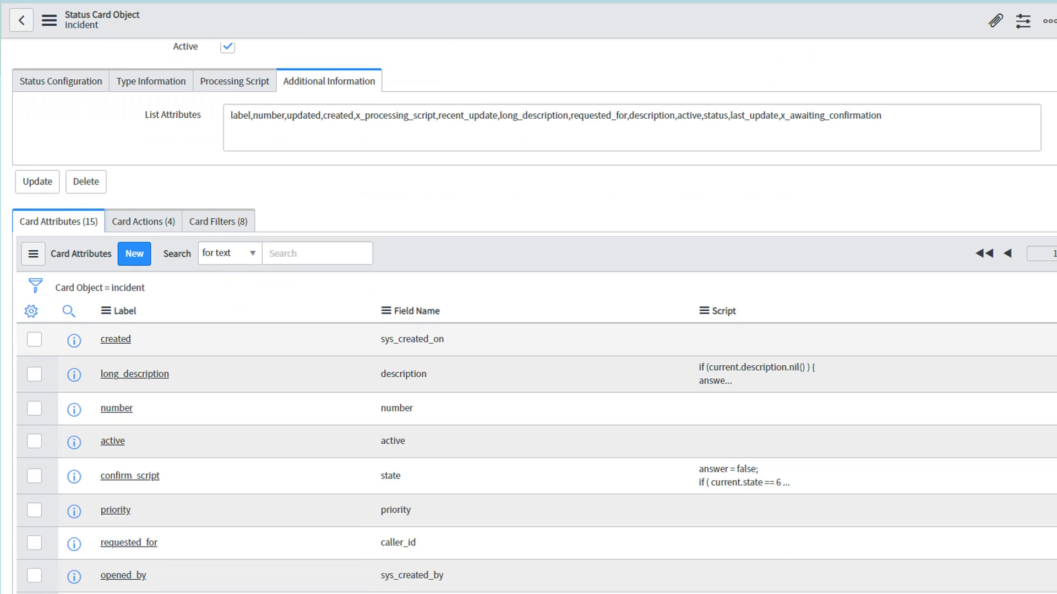
pyautogui.scroll(-5, 528, 317)
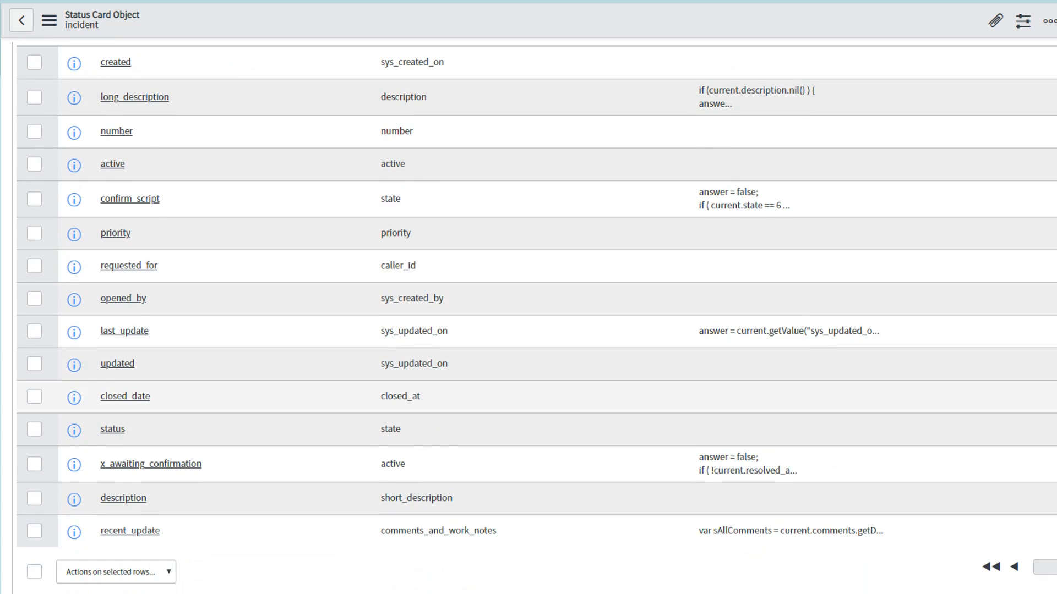
pyautogui.scroll(5, 529, 318)
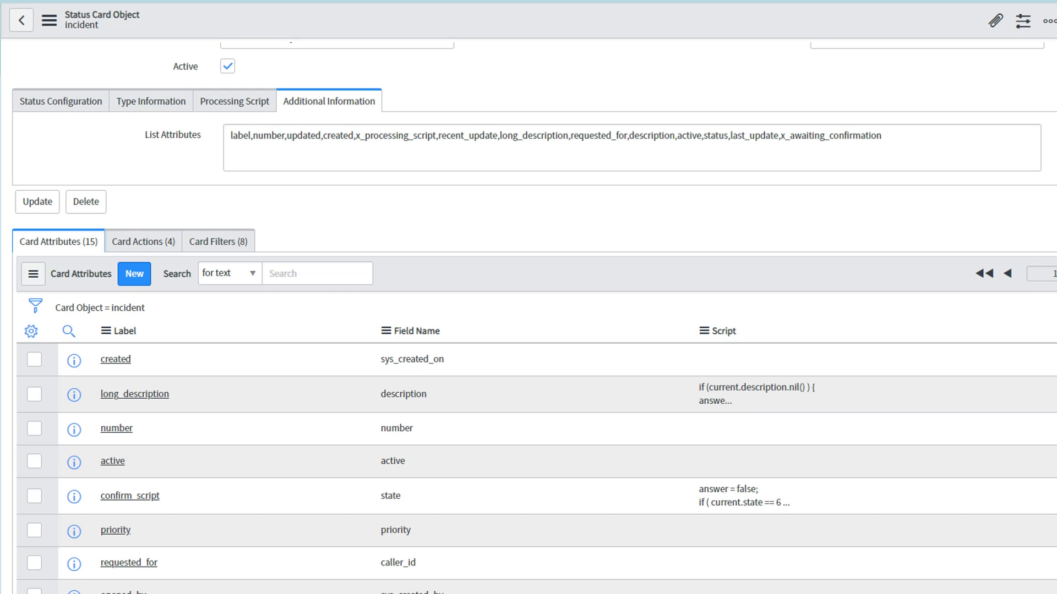
pyautogui.scroll(-3, 529, 317)
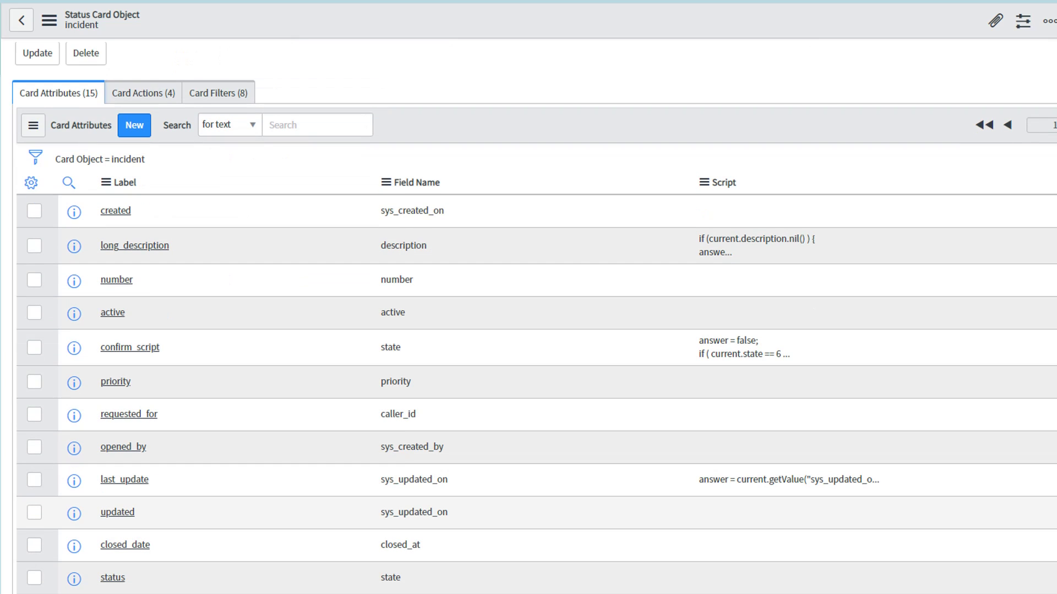
pyautogui.scroll(4, 528, 317)
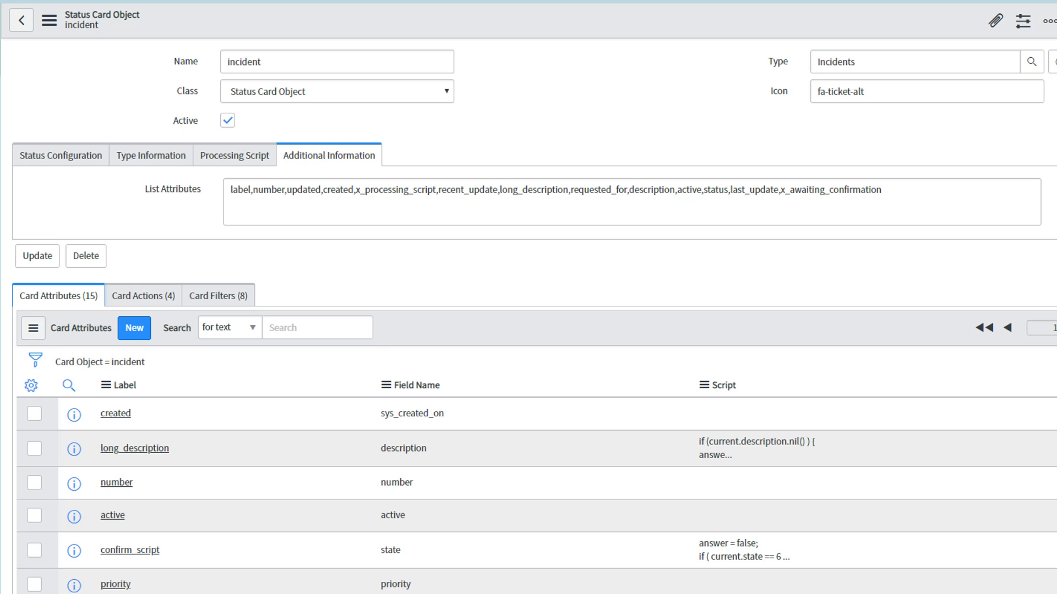
# Add a card attribute labelled incident_category for the Category field to the incident card object
pyautogui.scroll(-1, 529, 317)
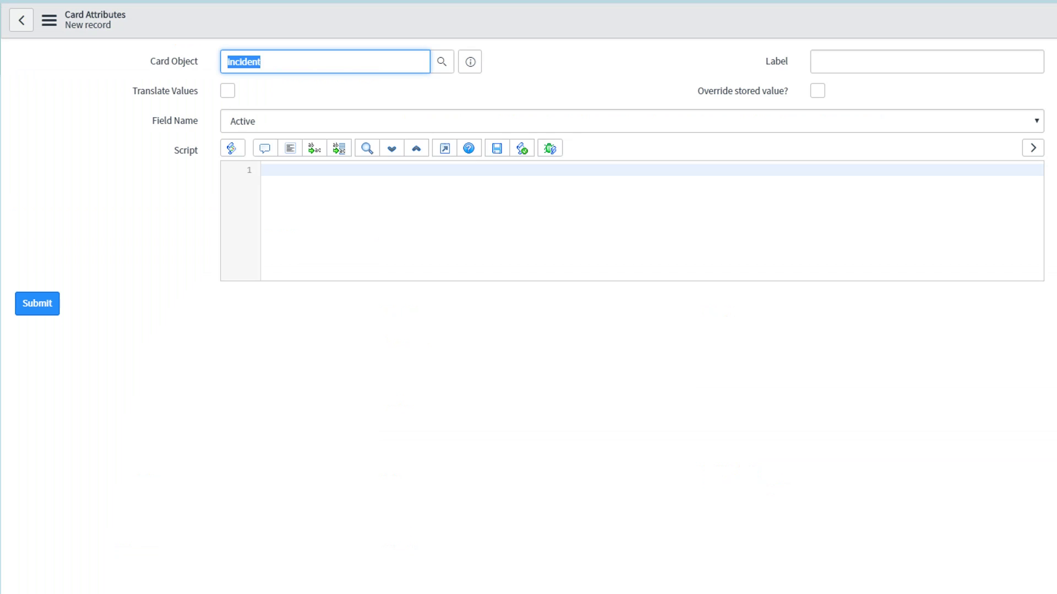
pyautogui.click(631, 122)
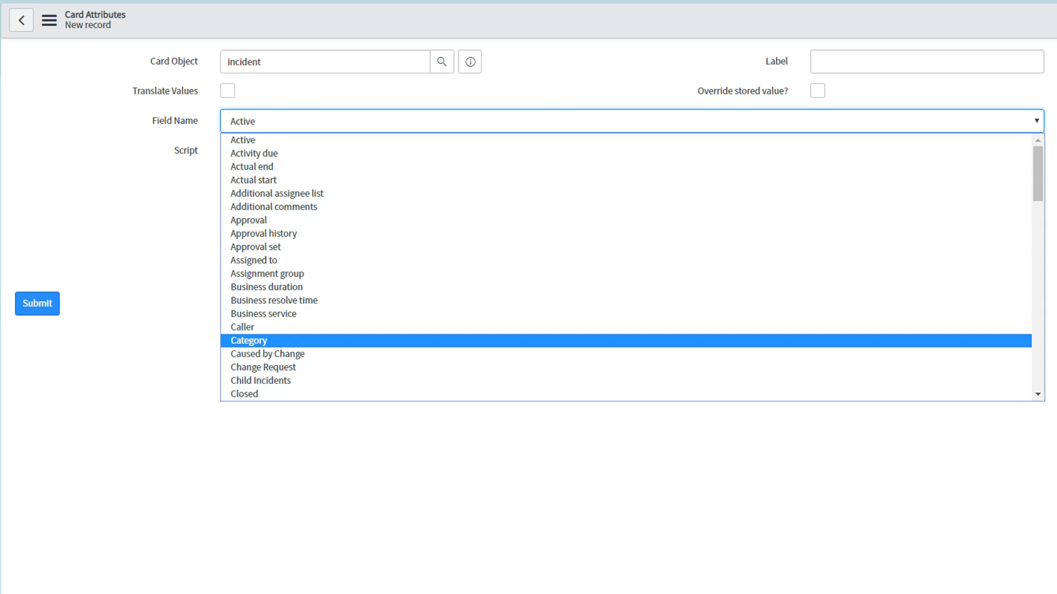
pyautogui.click(248, 341)
pyautogui.click(818, 62)
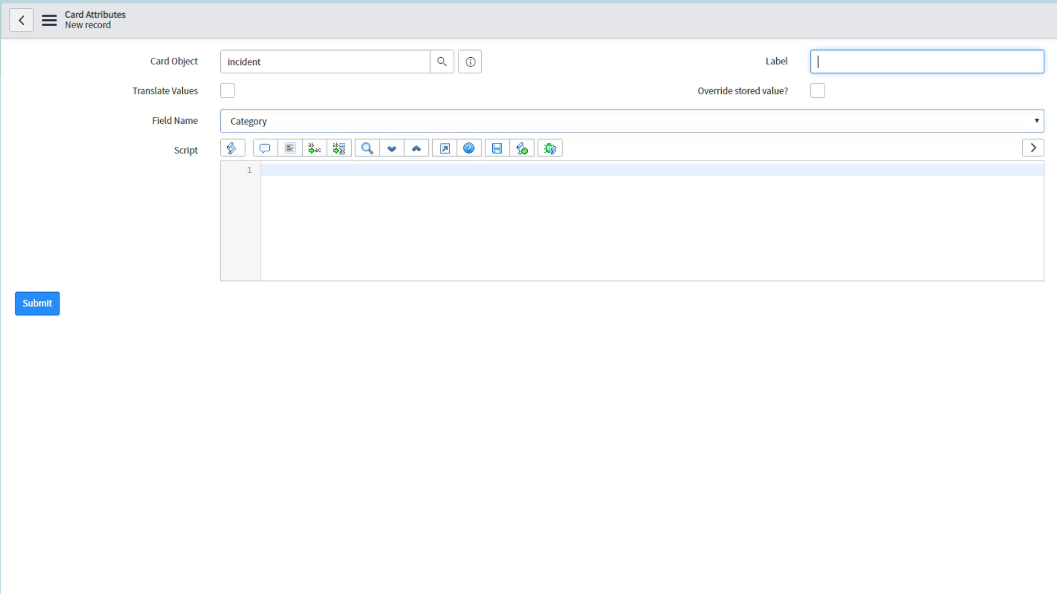
pyautogui.write('incident_category')
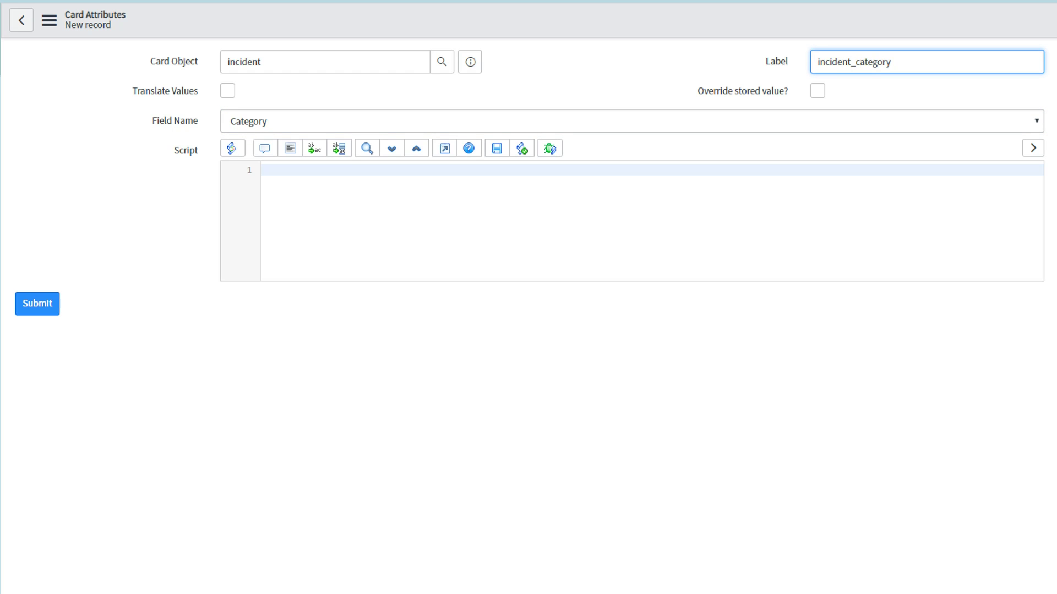
pyautogui.press('Return')
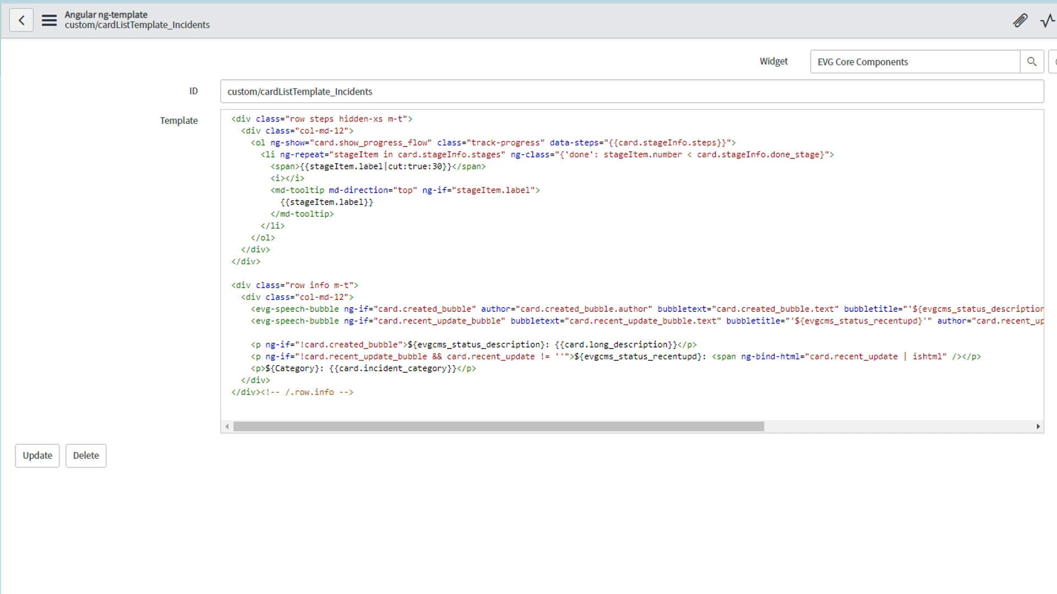
# Save the custom/cardListTemplate_Incidents template with its Category line showing card.incident_category
pyautogui.rightClick(429, 12)
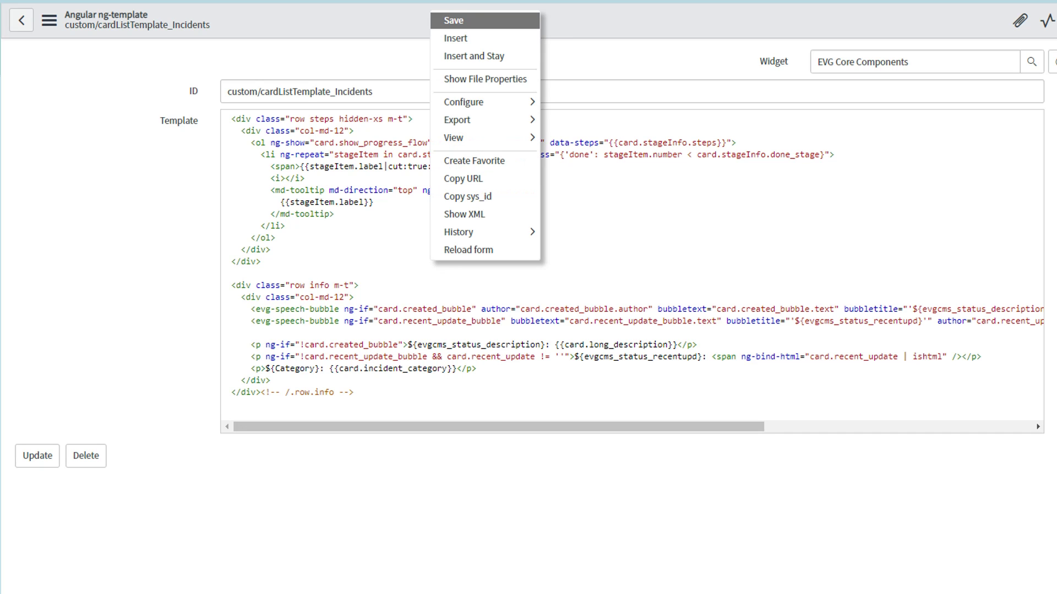
pyautogui.click(443, 20)
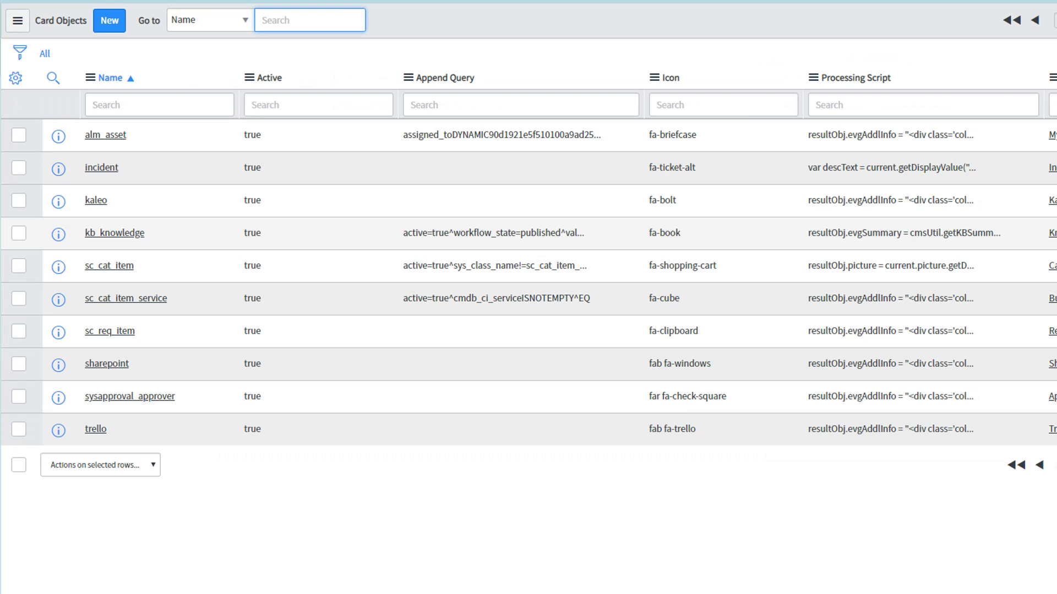
# Append incident_category to the incident card object's list attributes, save, and check the category line on the Check Status page
pyautogui.click(102, 167)
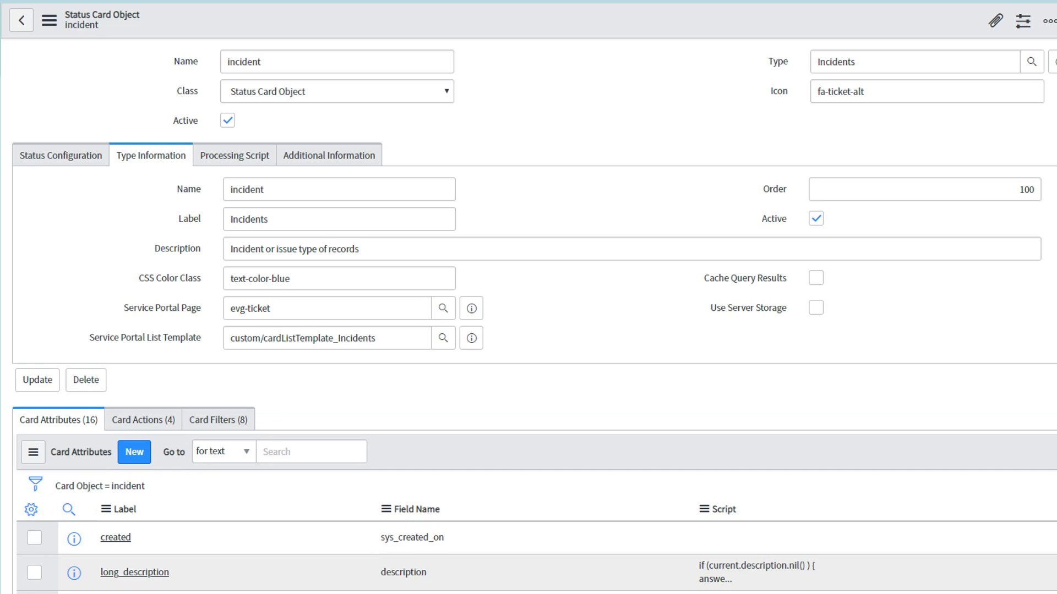
pyautogui.click(329, 155)
pyautogui.click(881, 189)
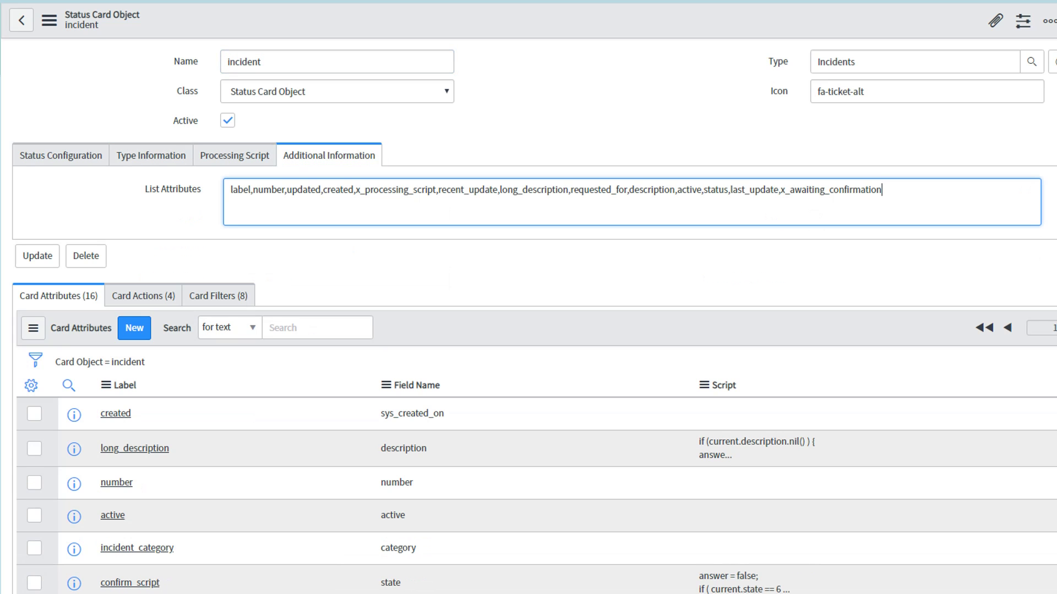
pyautogui.write('incident_category')
pyautogui.rightClick(520, 9)
pyautogui.click(537, 15)
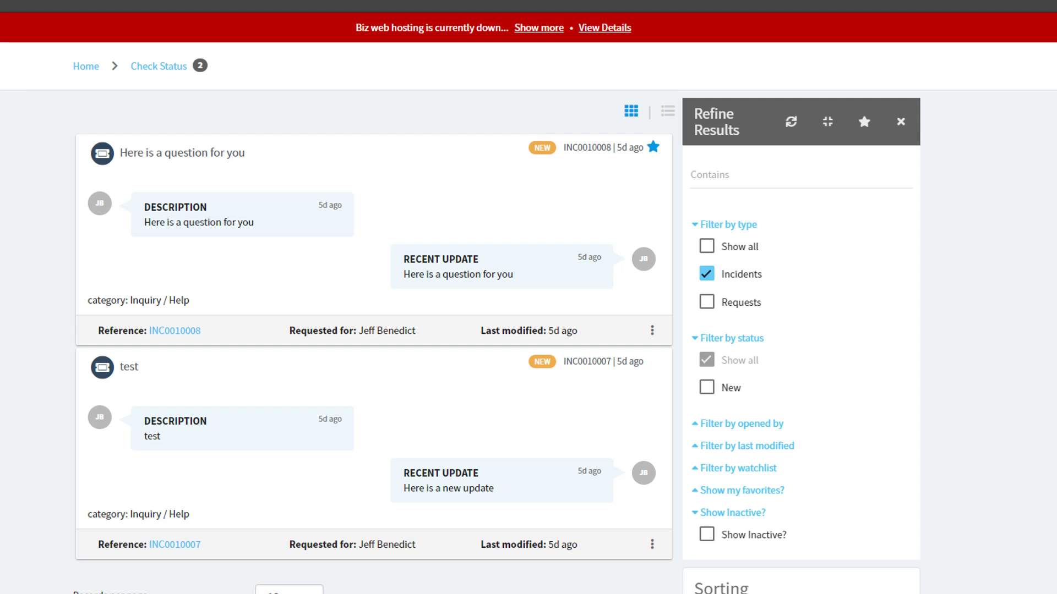
pyautogui.moveTo(189, 300); pyautogui.dragTo(98, 300)
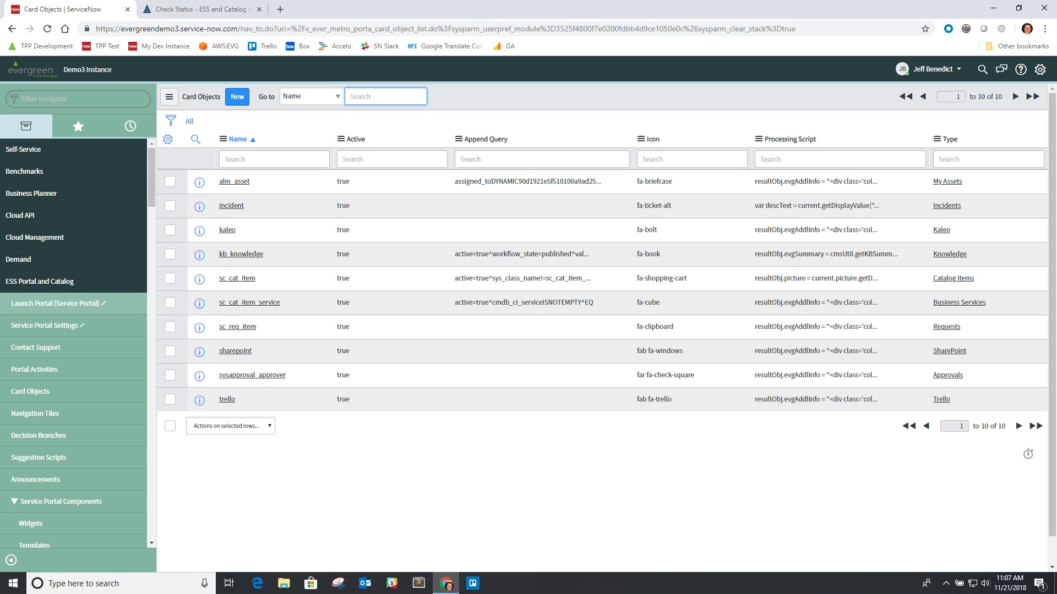
# Start a new status based card object and set its table to Change Request
pyautogui.click(236, 96)
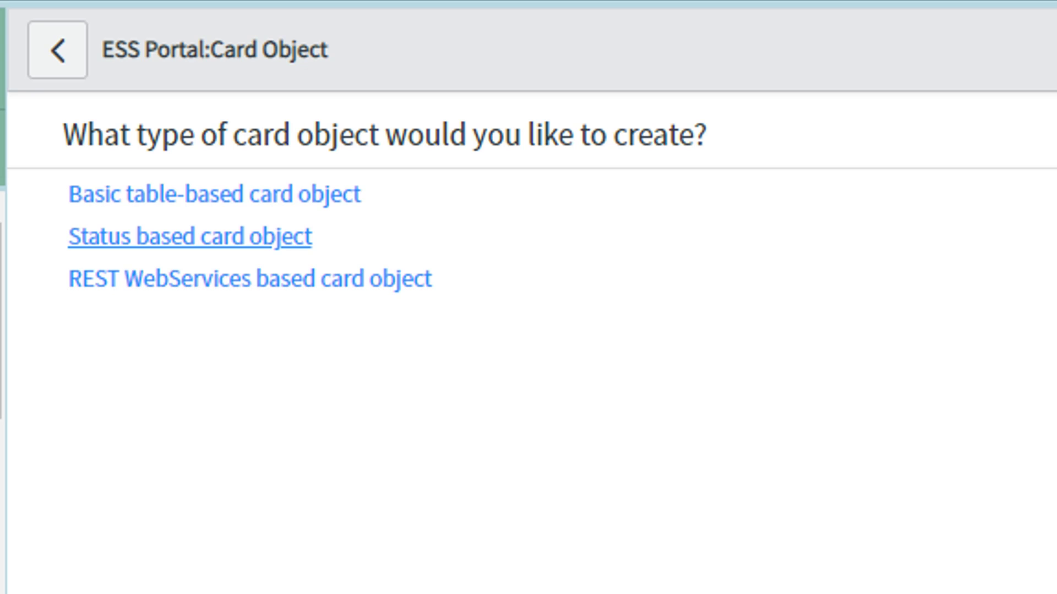
pyautogui.click(190, 237)
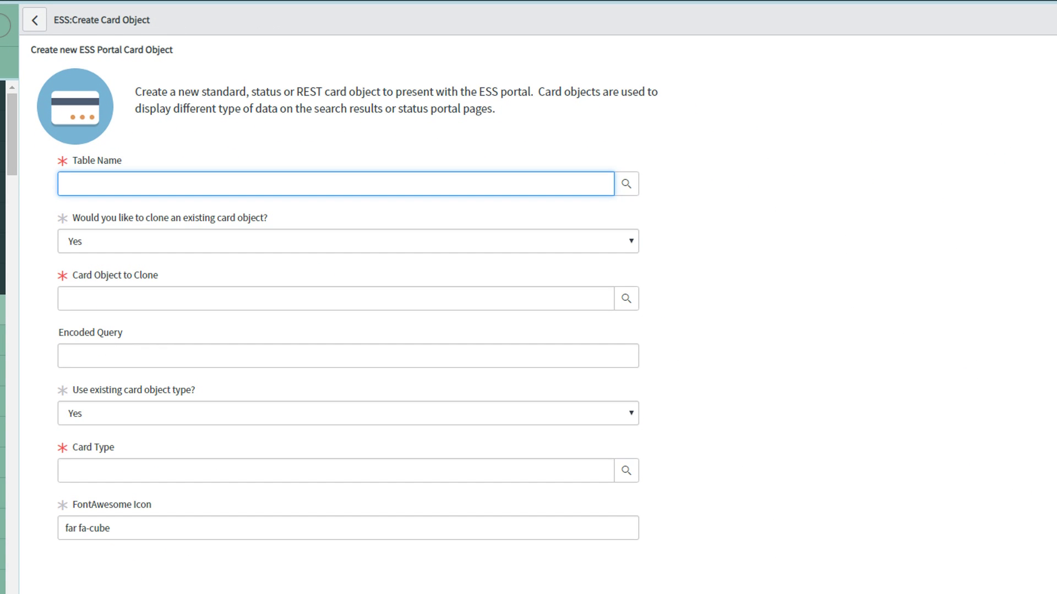
pyautogui.write('change_request')
pyautogui.hotkey('ctrl', 'a')
pyautogui.write('change')
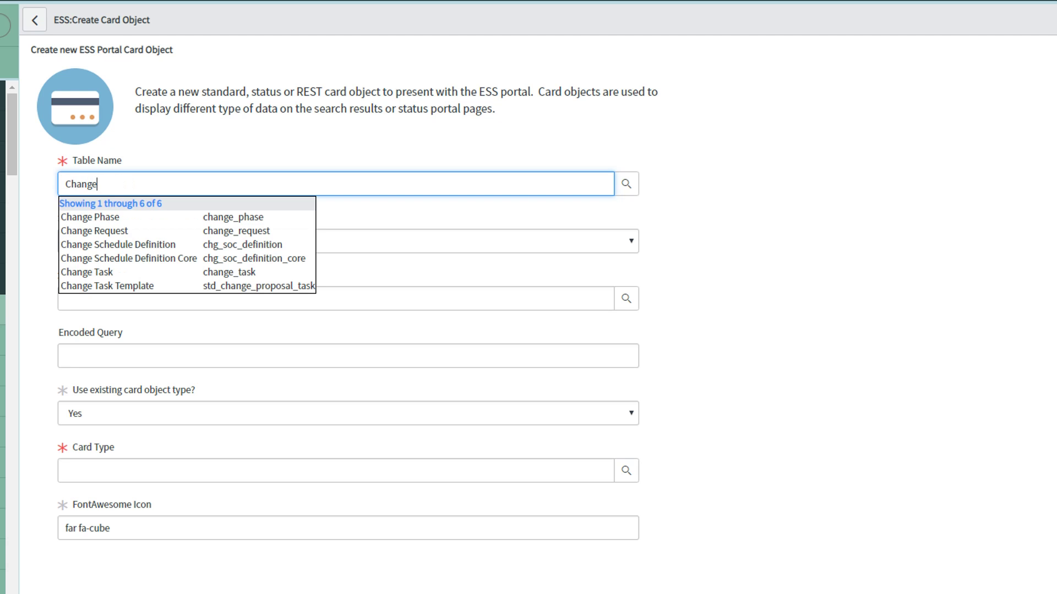
pyautogui.press('Down')
pyautogui.press('Down')
pyautogui.press('Return')
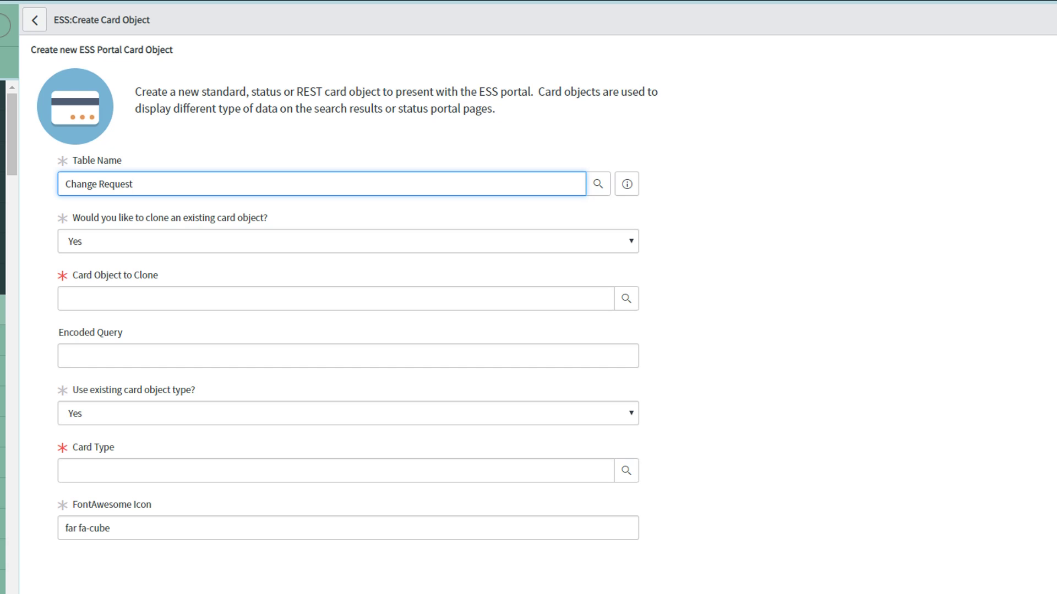
# Choose incident as the card object to clone for the new Change Request card
pyautogui.click(66, 298)
pyautogui.write('Incid')
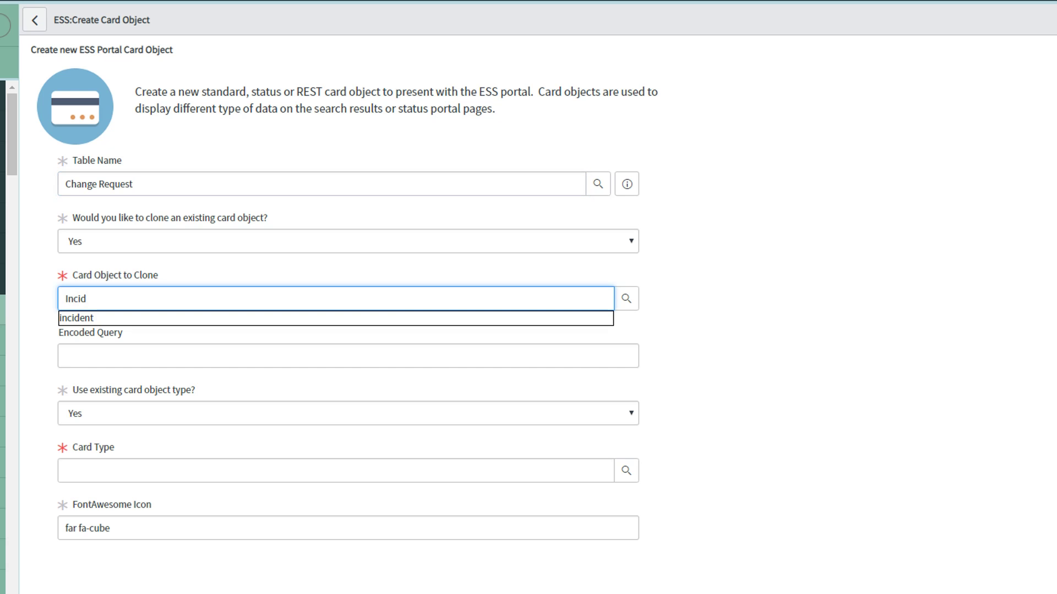
pyautogui.press('Down')
pyautogui.press('Return')
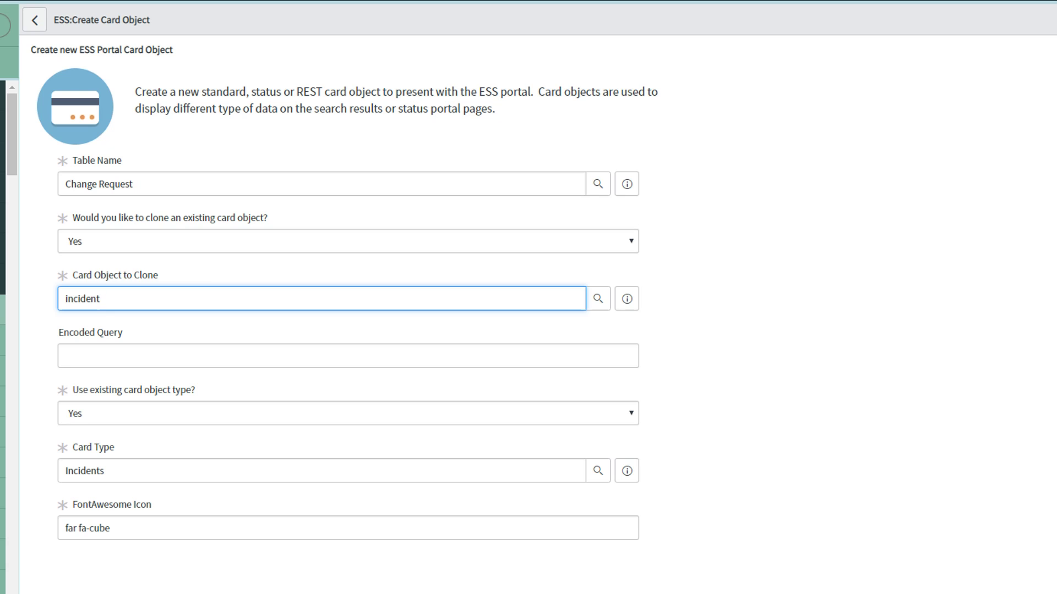
# Opt out of using an existing card object type and label the new type Changes, keeping change_request as its name
pyautogui.doubleClick(85, 471)
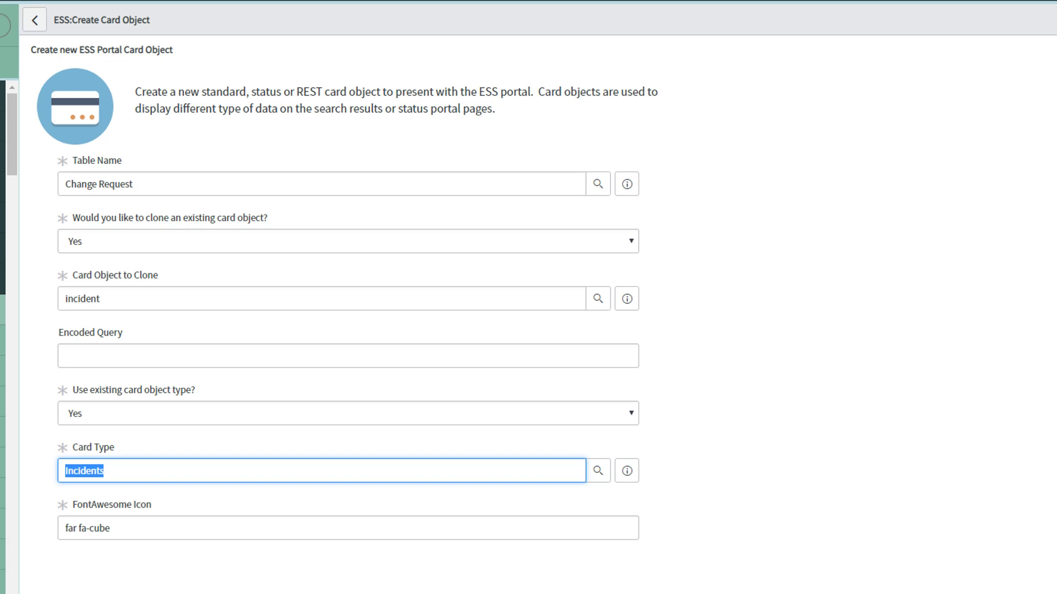
pyautogui.click(348, 414)
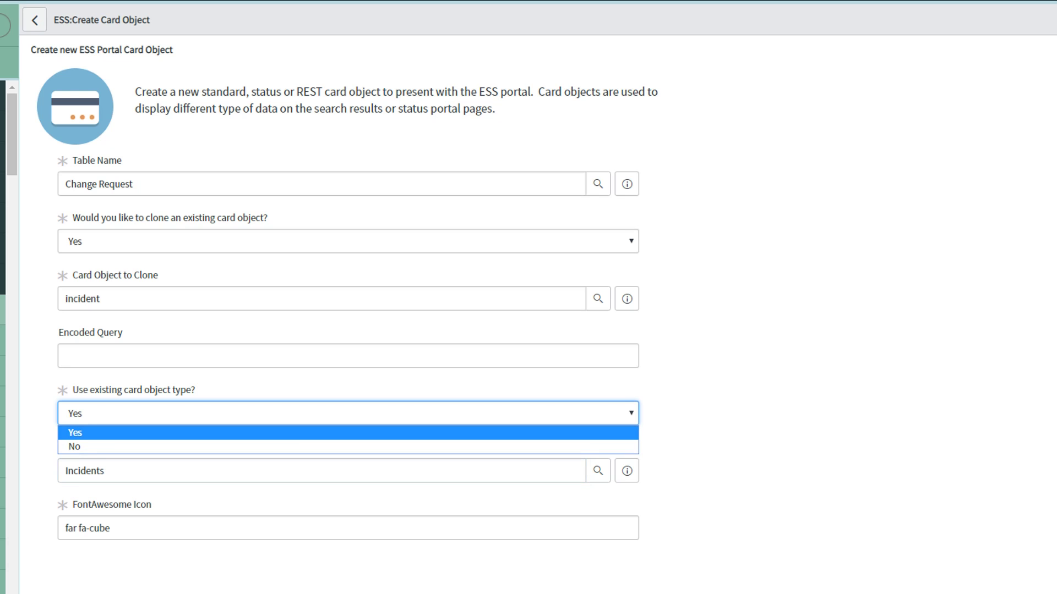
pyautogui.click(348, 446)
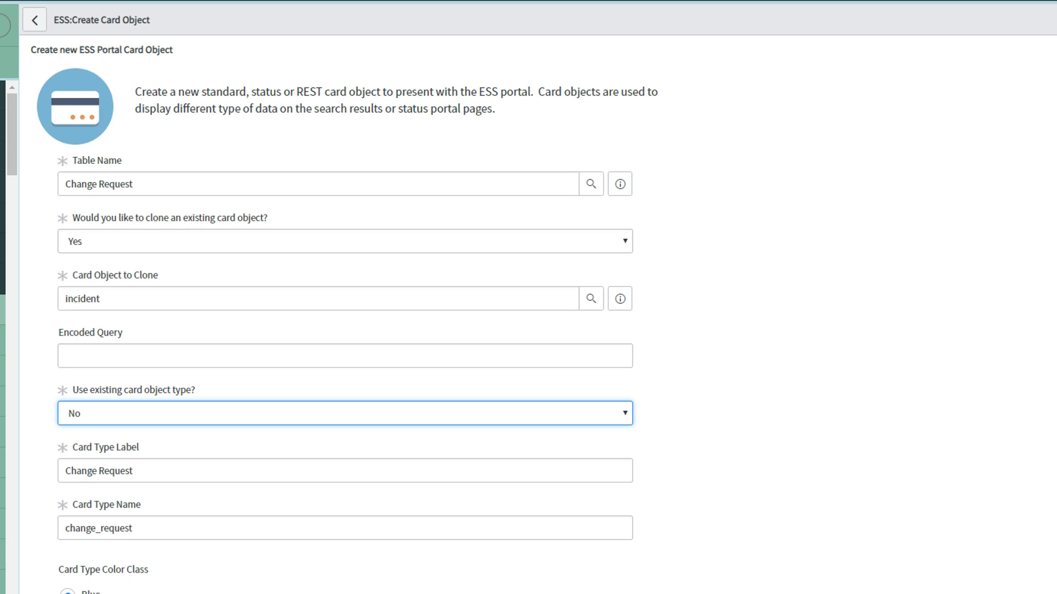
pyautogui.moveTo(133, 470); pyautogui.dragTo(96, 470)
pyautogui.write('s')
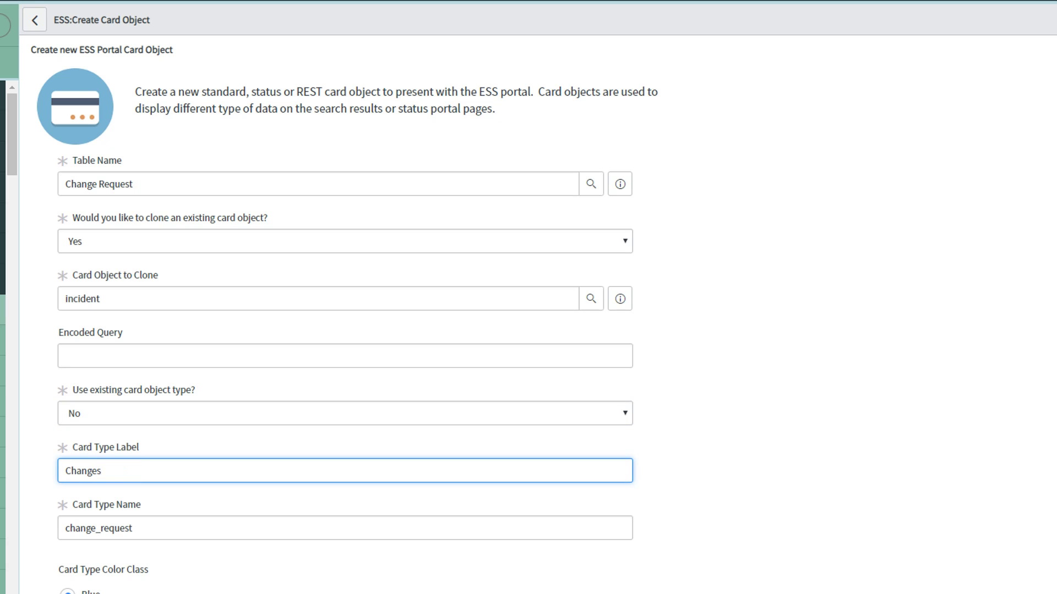
pyautogui.moveTo(96, 528); pyautogui.dragTo(132, 528)
pyautogui.click(133, 528)
pyautogui.scroll(-2, 529, 297)
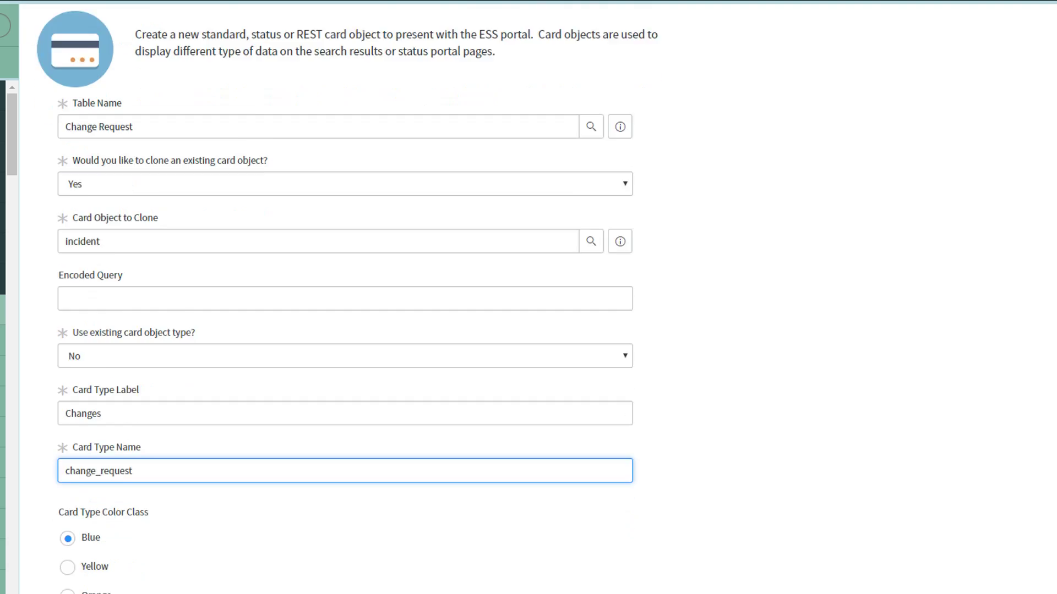
# Set the card type color to Yellow and the icon to far fa-ticket-alt, and create the card object
pyautogui.click(67, 517)
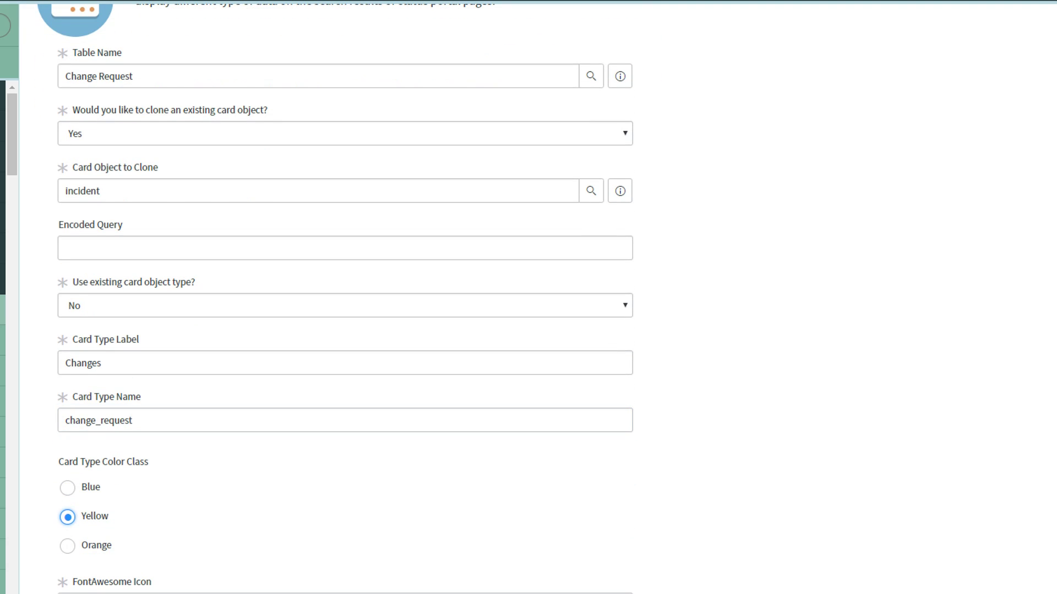
pyautogui.press('Tab')
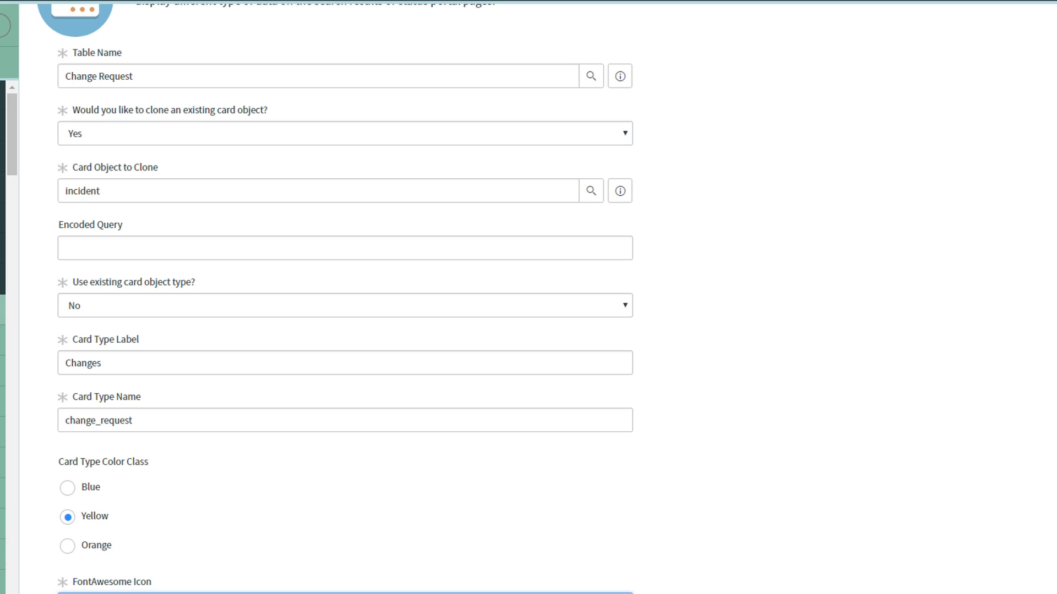
pyautogui.write('far fa-ticket-alt')
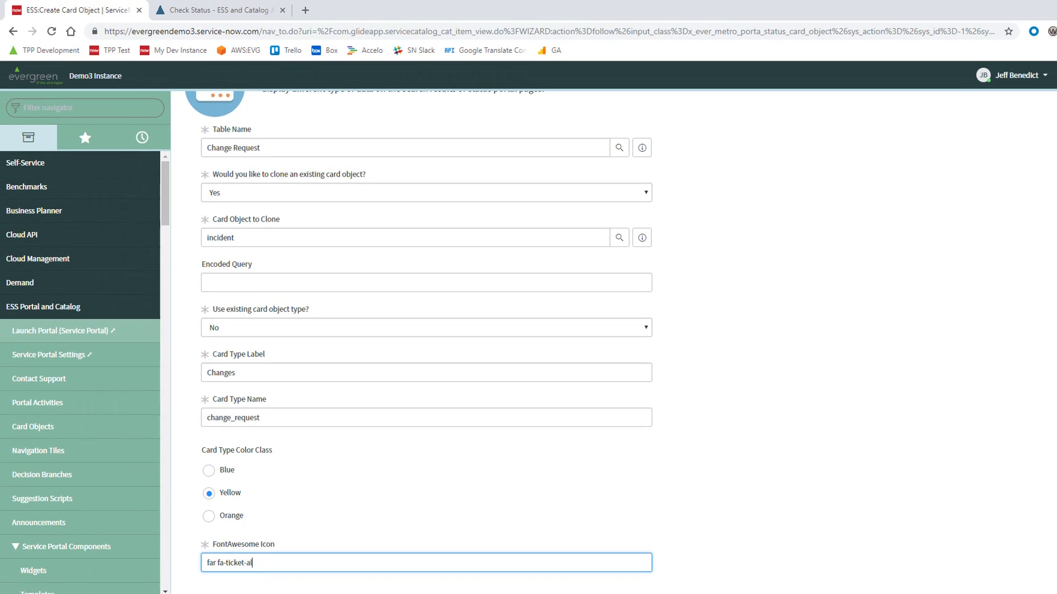
pyautogui.press('Tab')
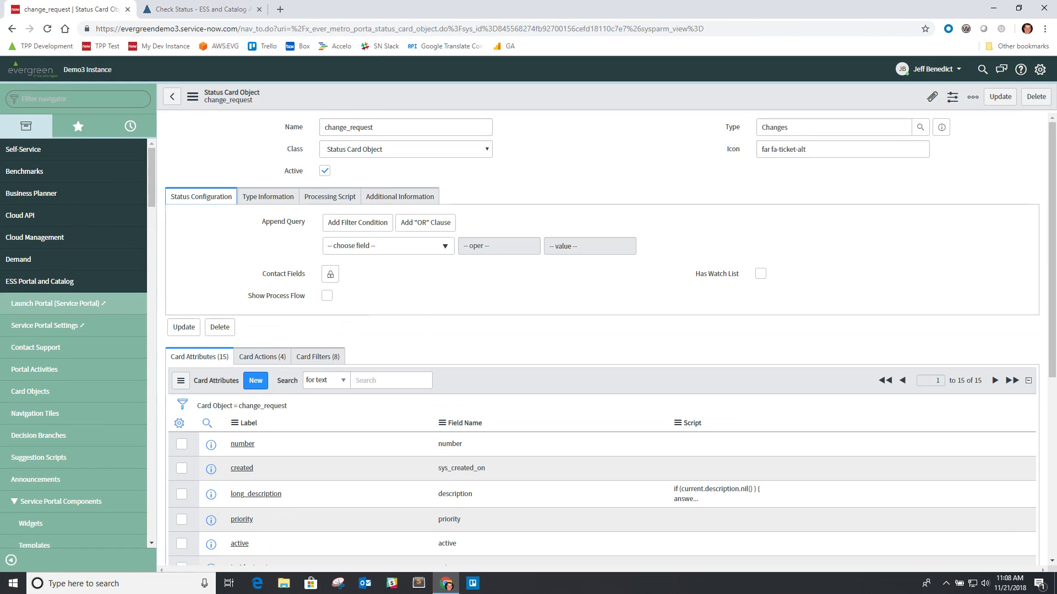
# Review the change_request card object's type information, processing script and list attributes
pyautogui.click(268, 197)
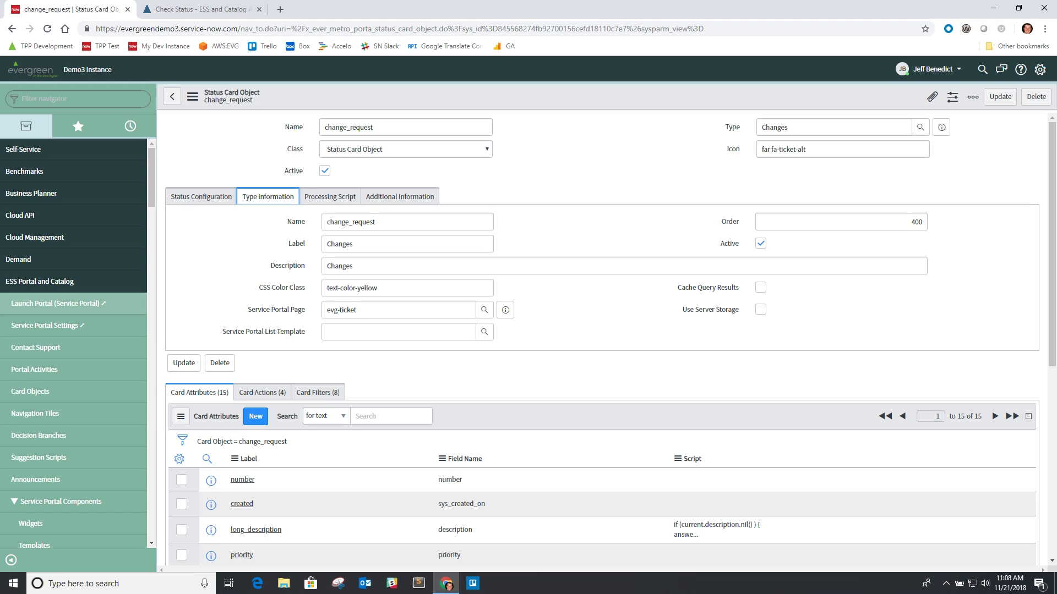
pyautogui.tripleClick(342, 310)
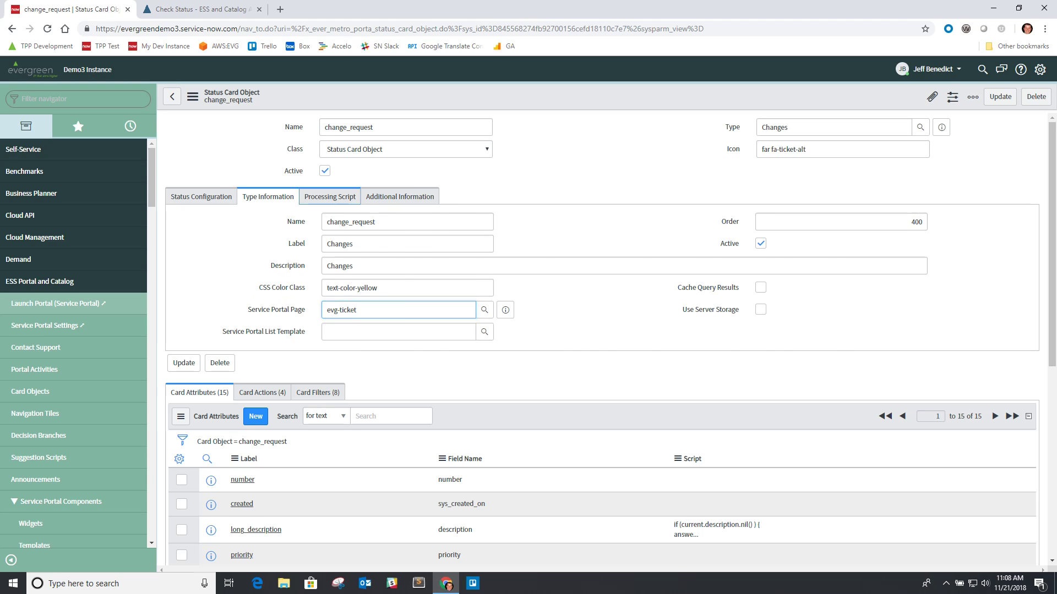
pyautogui.click(330, 197)
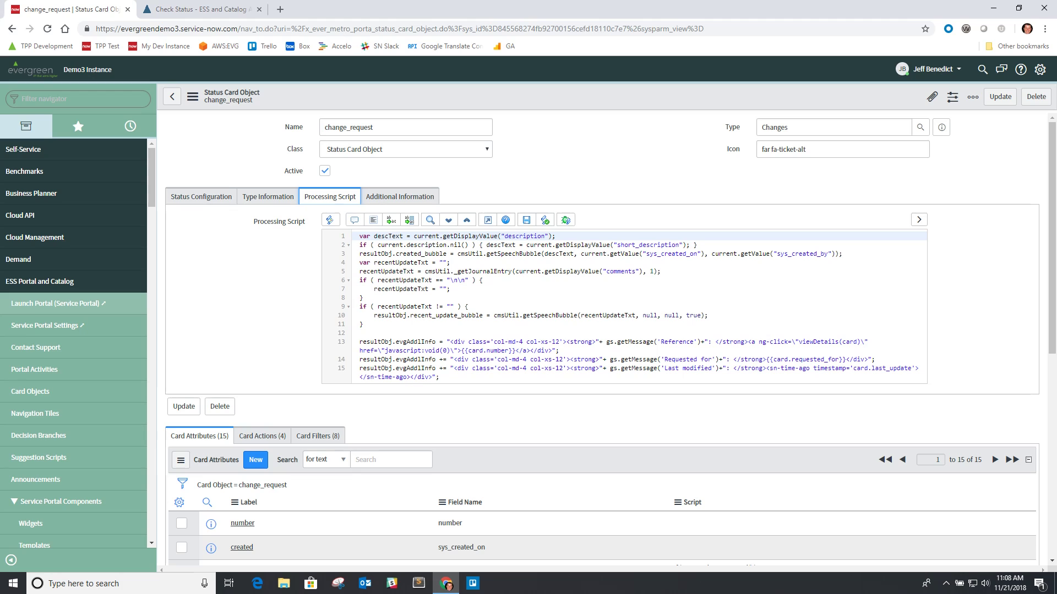
pyautogui.click(399, 197)
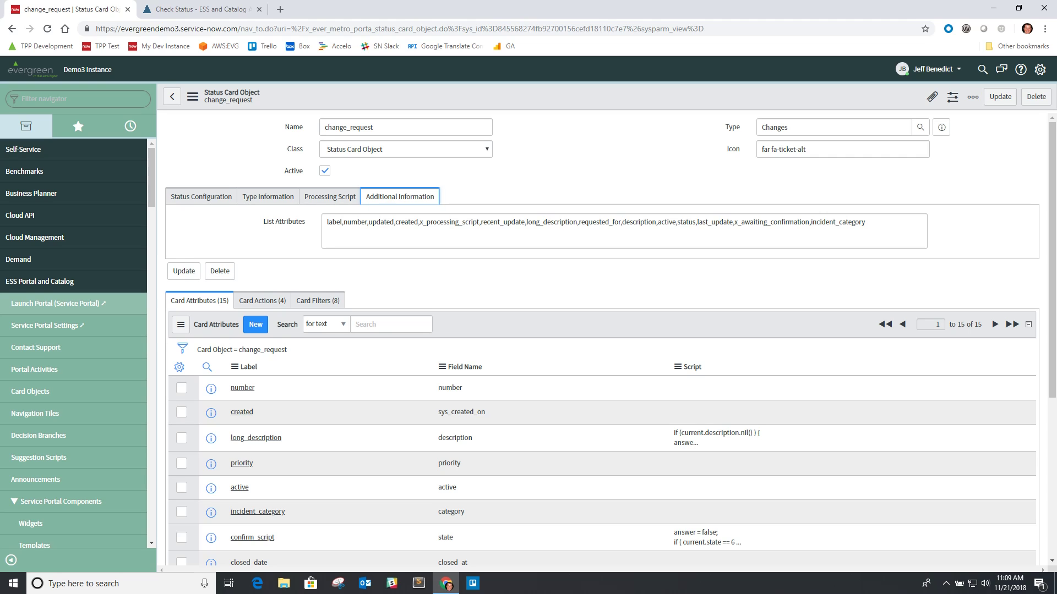
# Review the card attributes, card actions and card filters cloned to the change_request card object
pyautogui.scroll(-5, 603, 339)
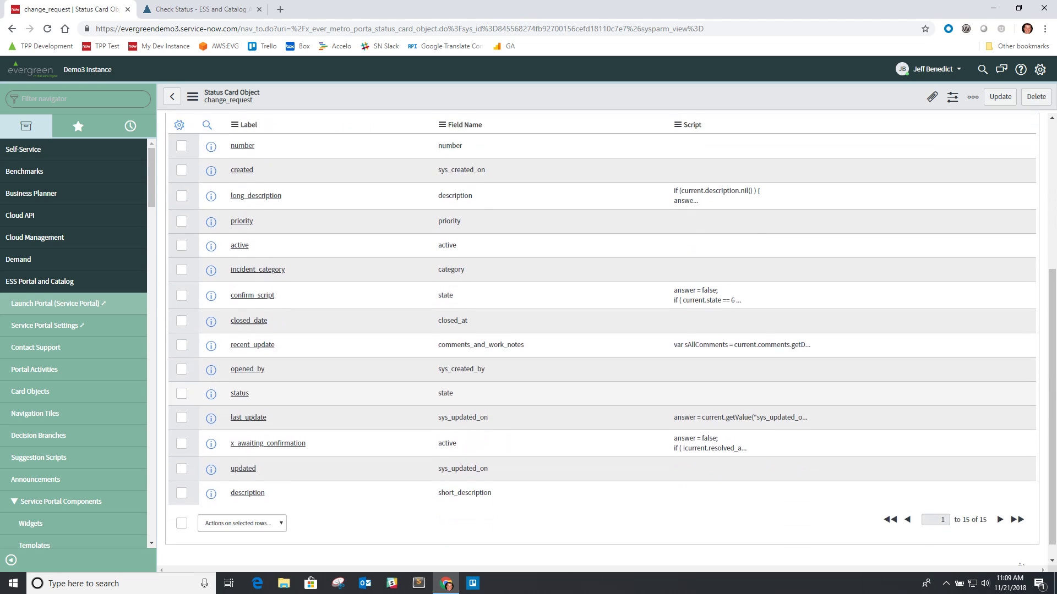
pyautogui.scroll(4, 603, 338)
pyautogui.click(259, 260)
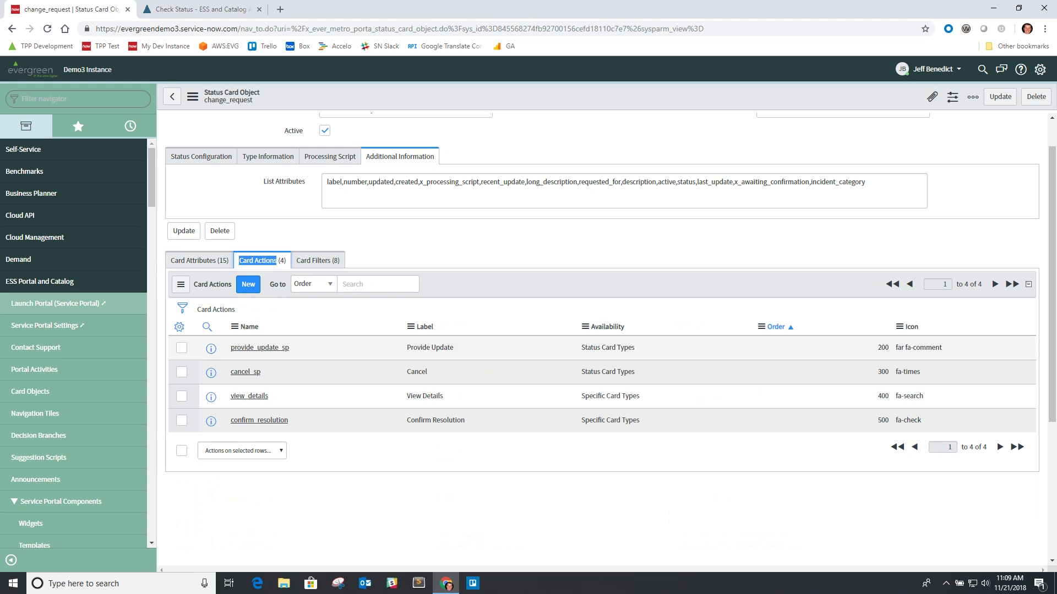
pyautogui.click(317, 260)
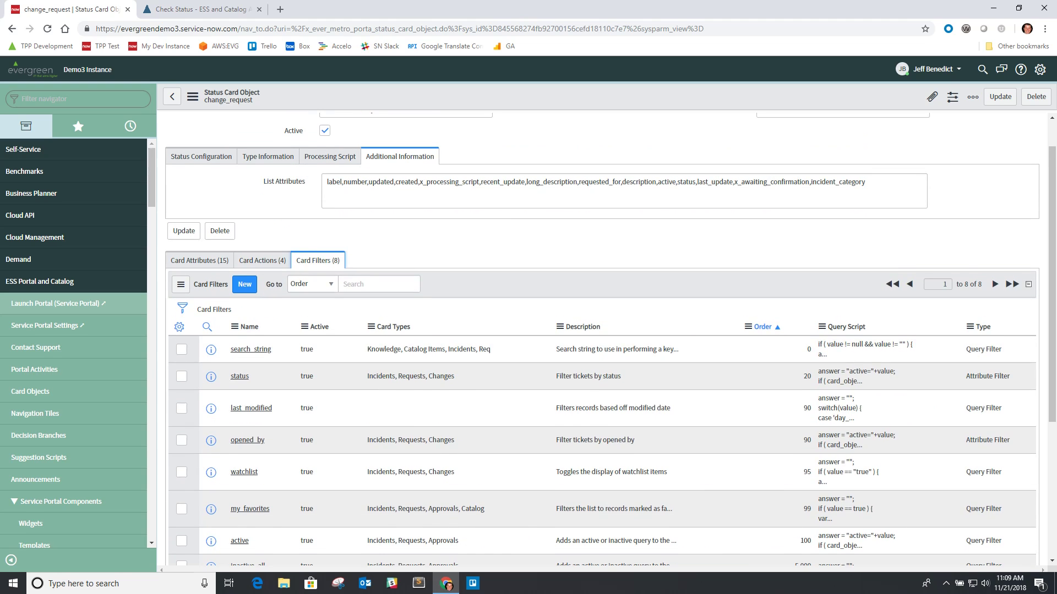
pyautogui.click(199, 260)
# Add Assigned to as the contact field in the change_request card object's status configuration and save the record
pyautogui.click(200, 156)
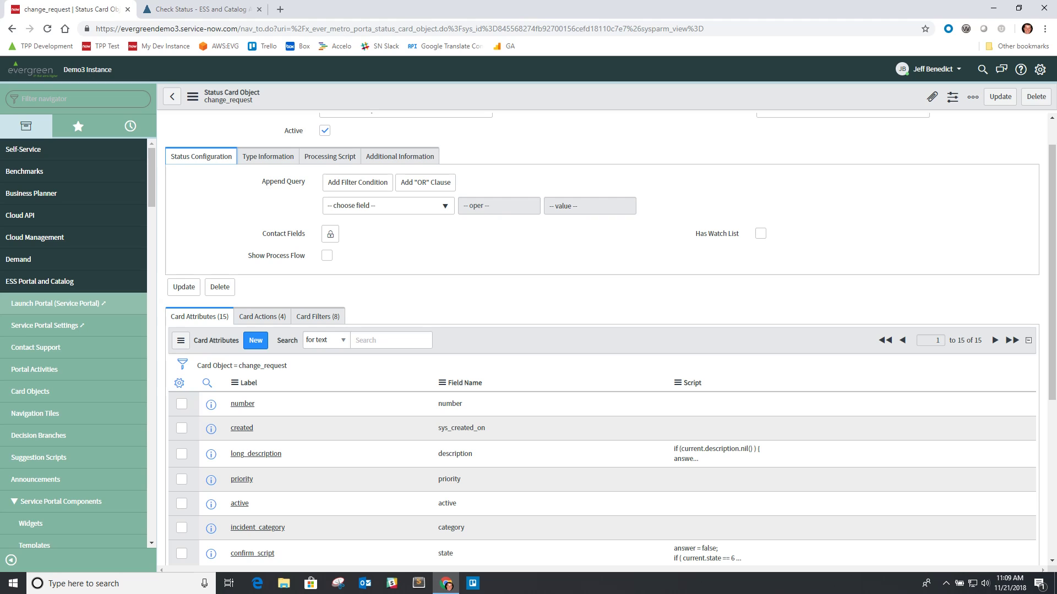
pyautogui.click(330, 234)
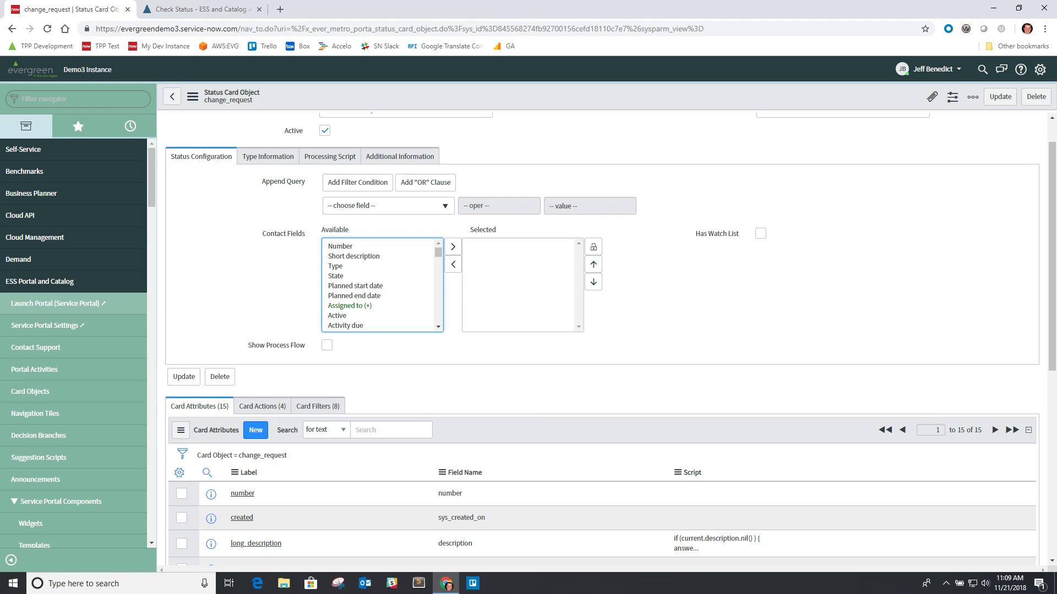
pyautogui.click(350, 306)
pyautogui.click(453, 264)
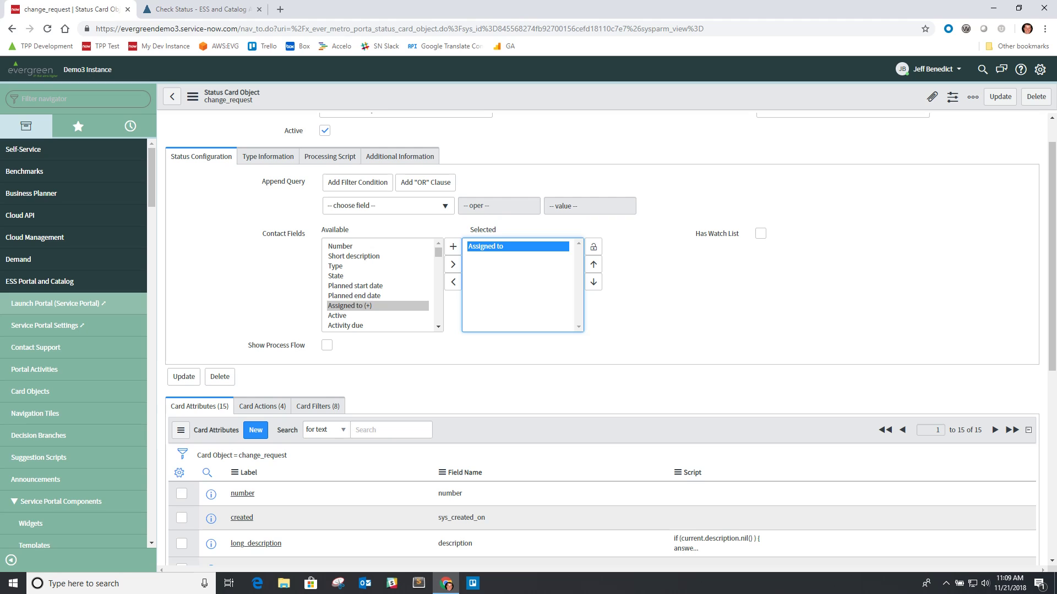
pyautogui.click(594, 246)
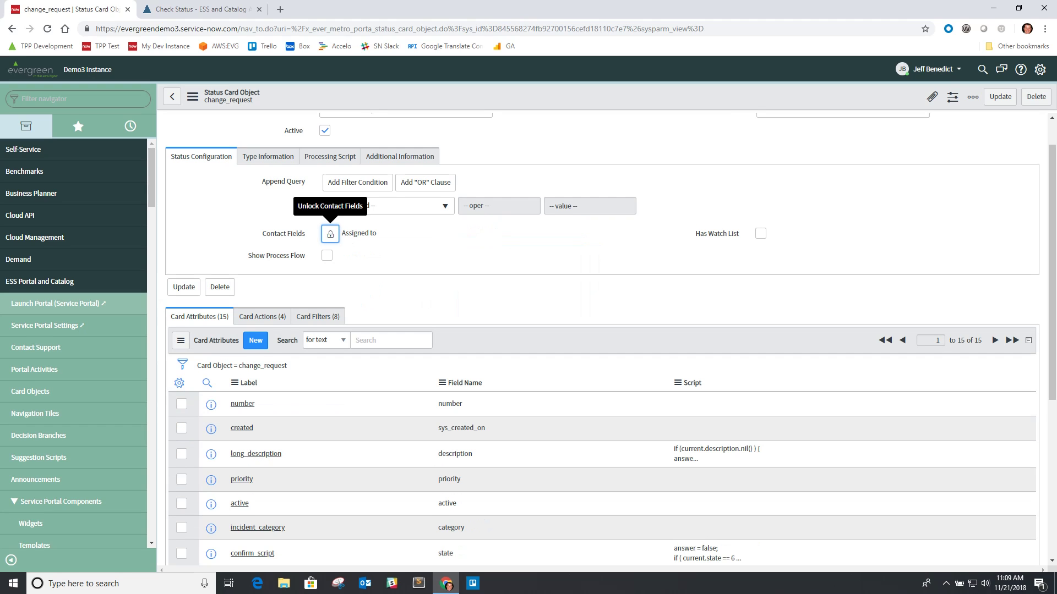
pyautogui.scroll(1, 330, 234)
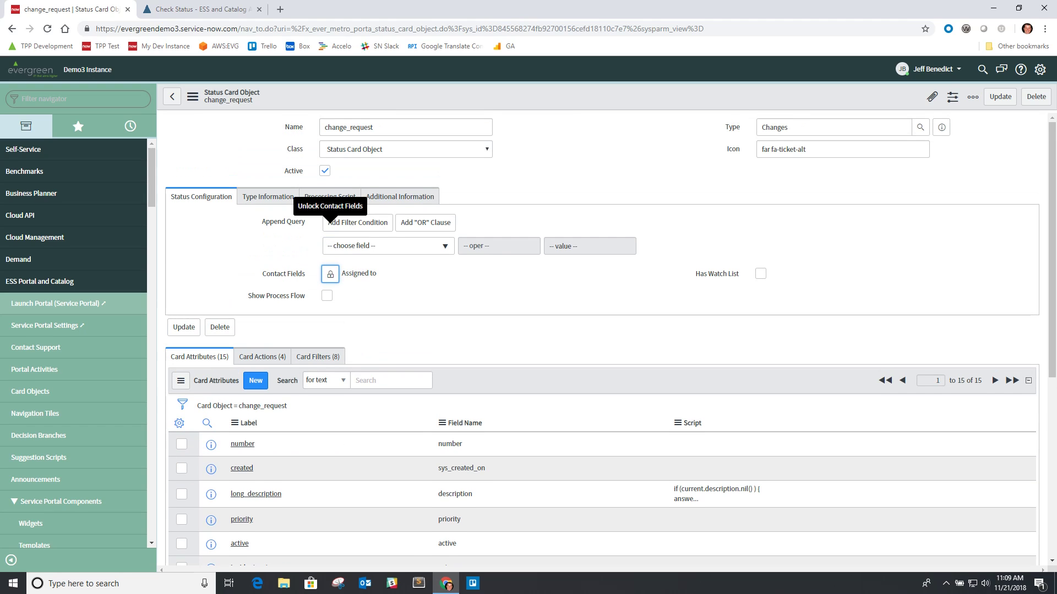
pyautogui.rightClick(475, 91)
pyautogui.click(498, 272)
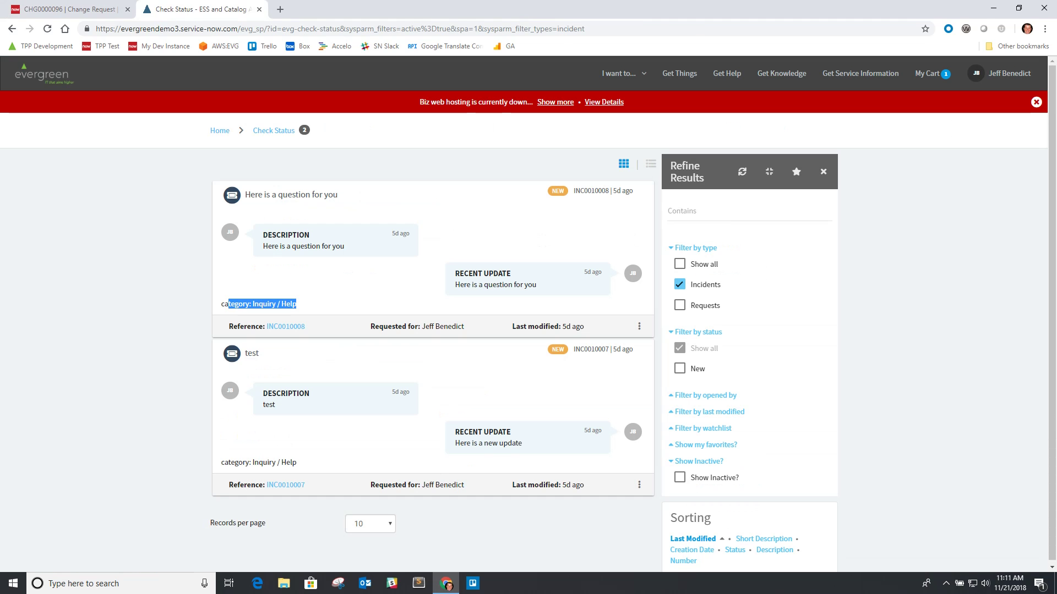
# Reload the portal's Check Status page and filter the cards to show only Changes
pyautogui.press('F5')
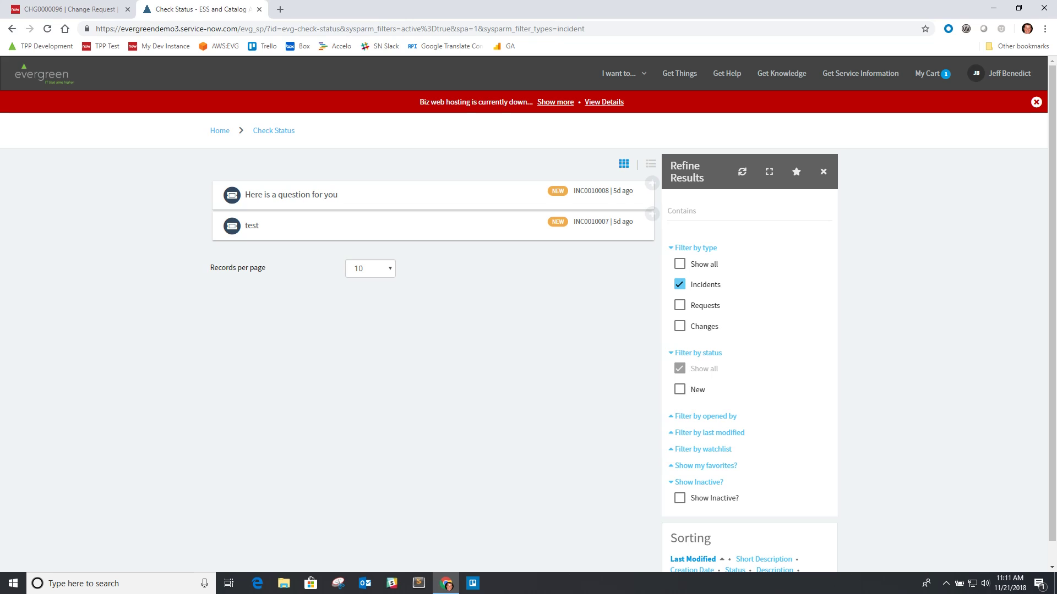
pyautogui.click(679, 326)
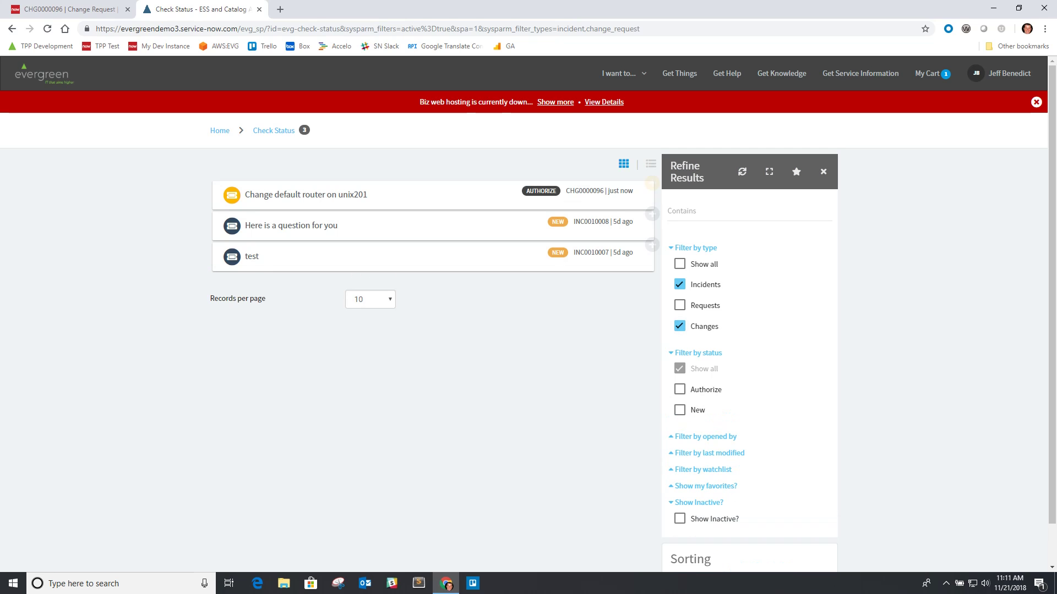
pyautogui.click(680, 284)
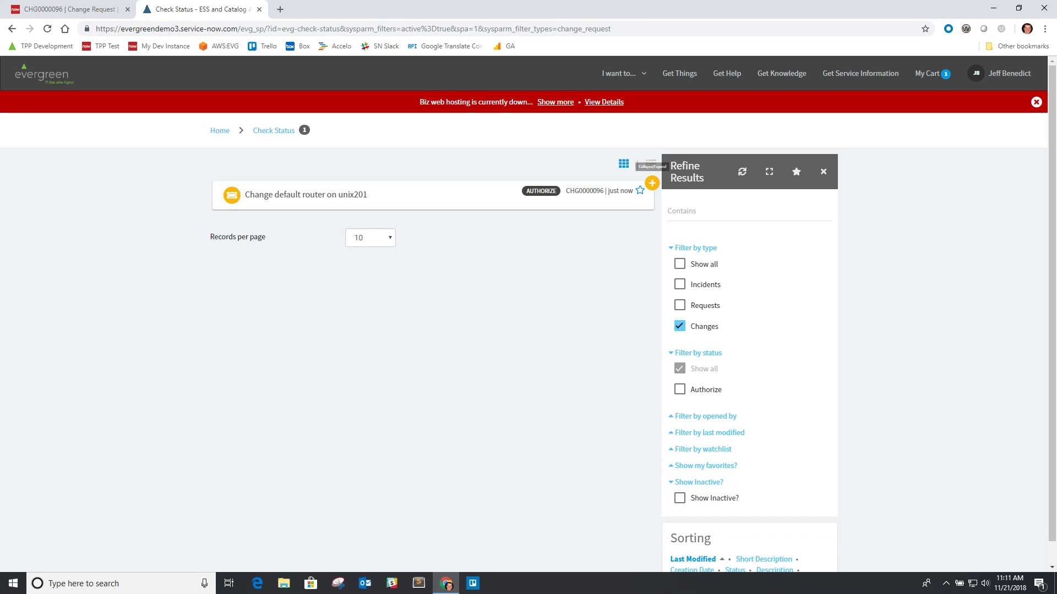
# Expand the "Change default router on unix201" card and open its change request to examine the ticket page
pyautogui.click(651, 182)
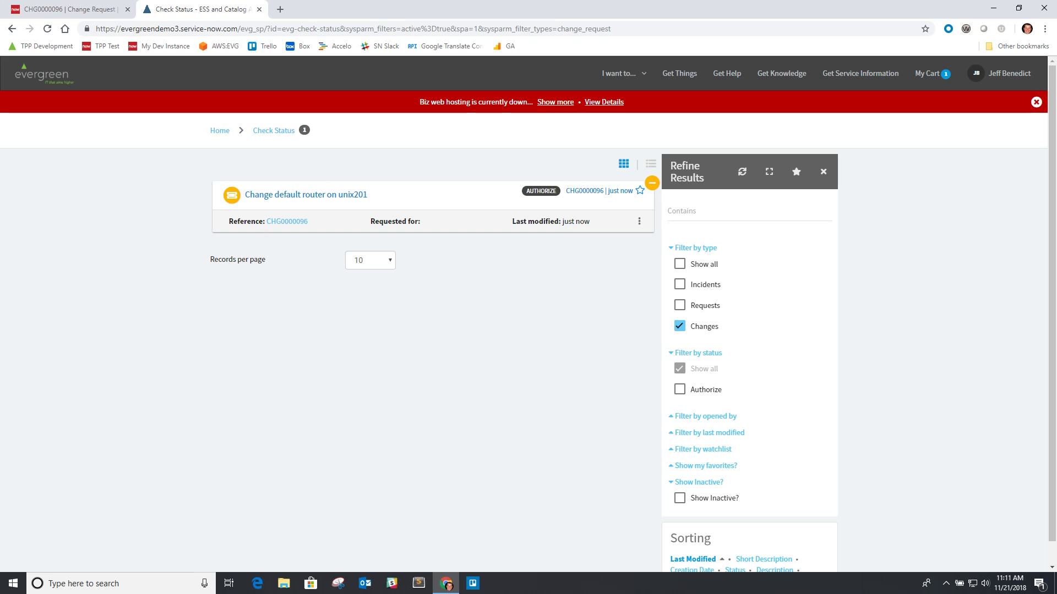
pyautogui.click(651, 183)
pyautogui.click(651, 182)
pyautogui.click(287, 221)
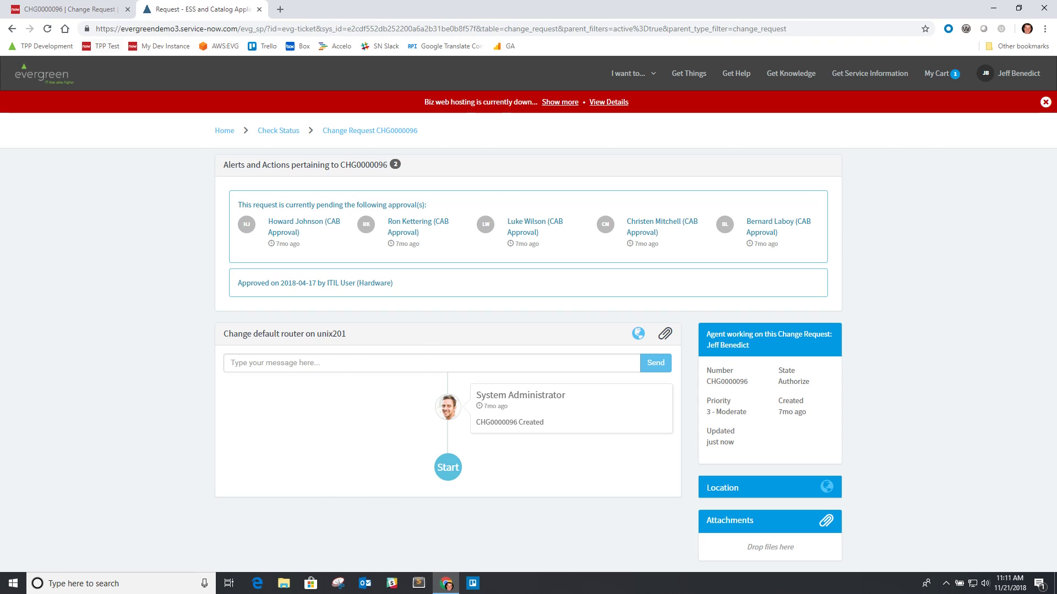
# Return to the Card Objects list and examine the creation forms for REST and standard card objects without submitting them
pyautogui.click(68, 9)
pyautogui.click(25, 126)
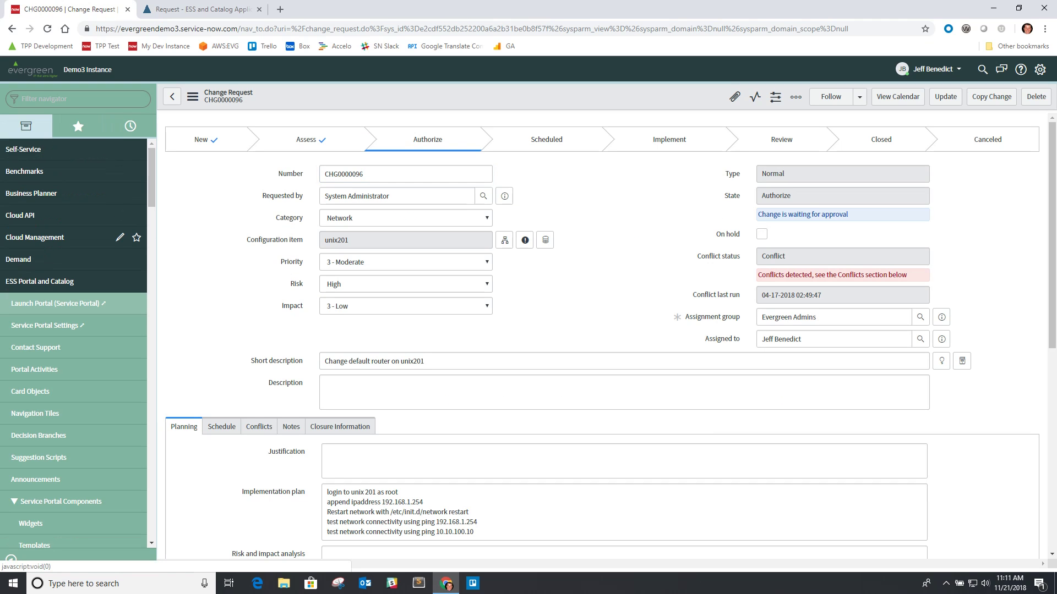
pyautogui.click(30, 391)
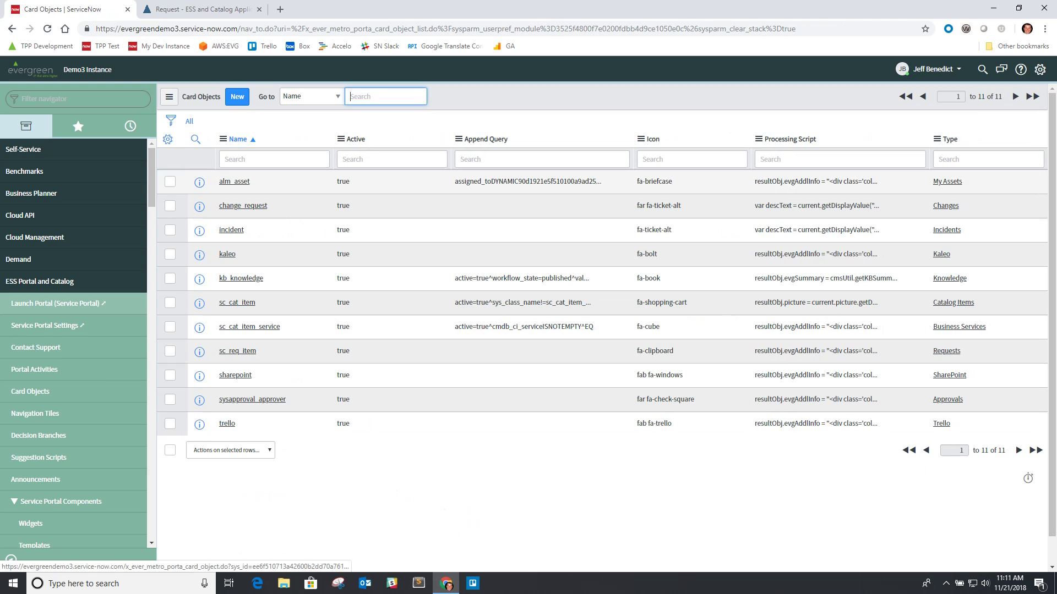
pyautogui.click(231, 97)
pyautogui.click(228, 165)
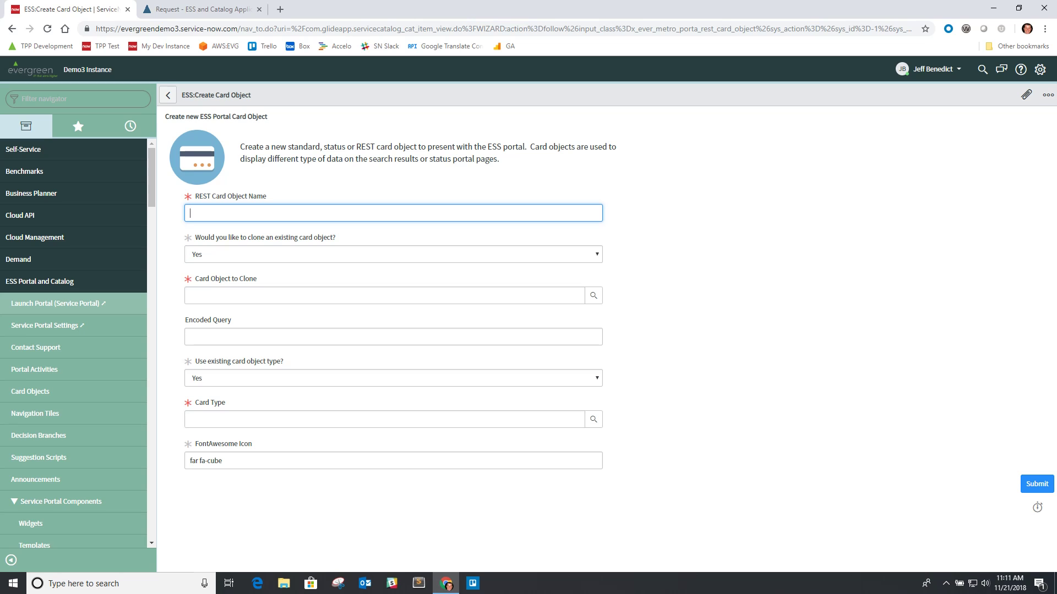
pyautogui.click(167, 95)
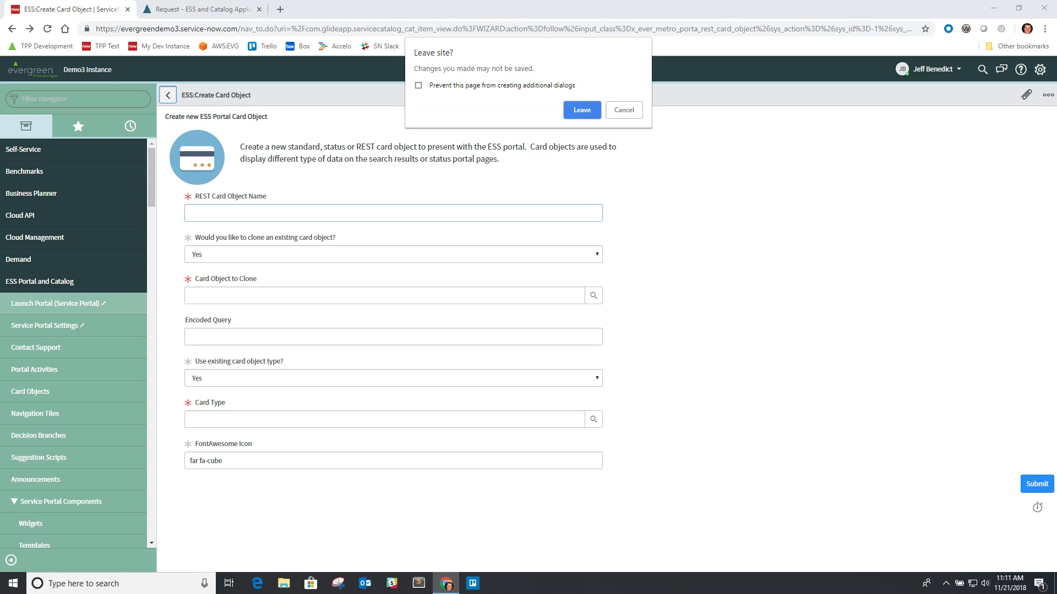
pyautogui.click(581, 110)
pyautogui.click(218, 139)
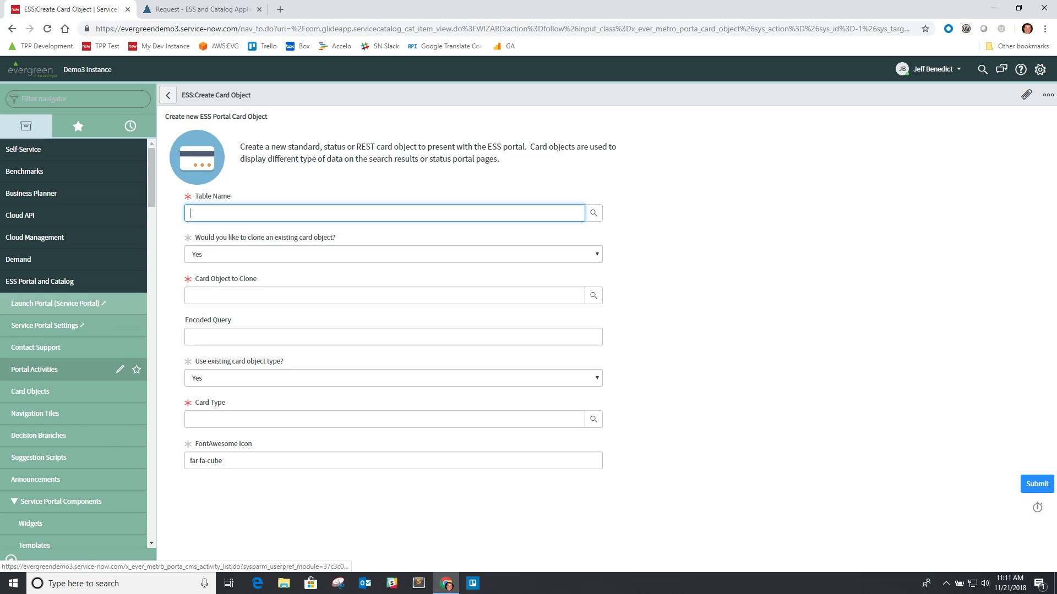
# Add the ESS Portal Admins user criteria to the Changes card type from the Card Objects list and save
pyautogui.click(33, 391)
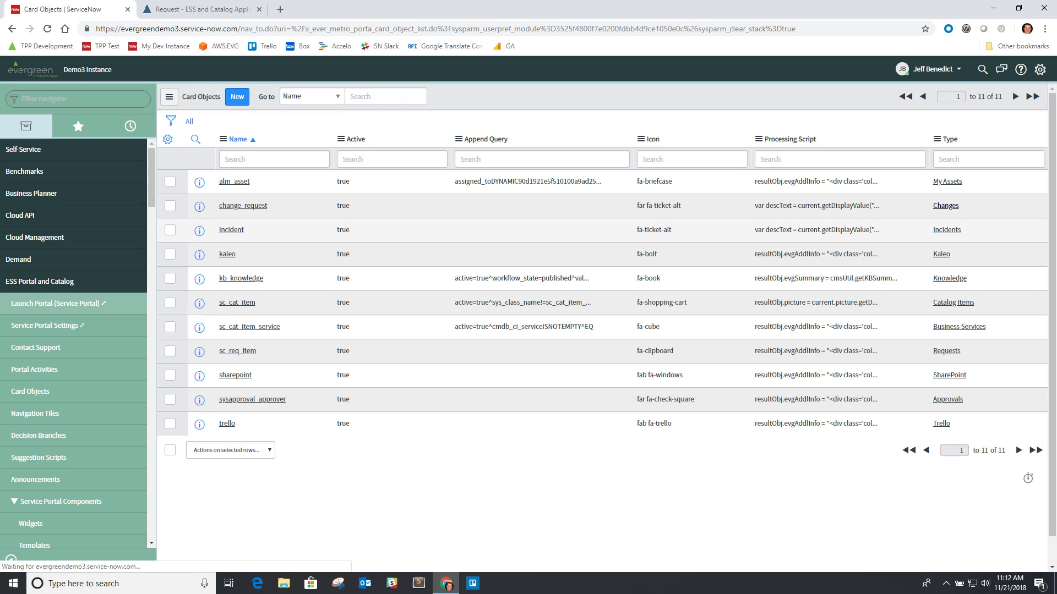
pyautogui.click(945, 205)
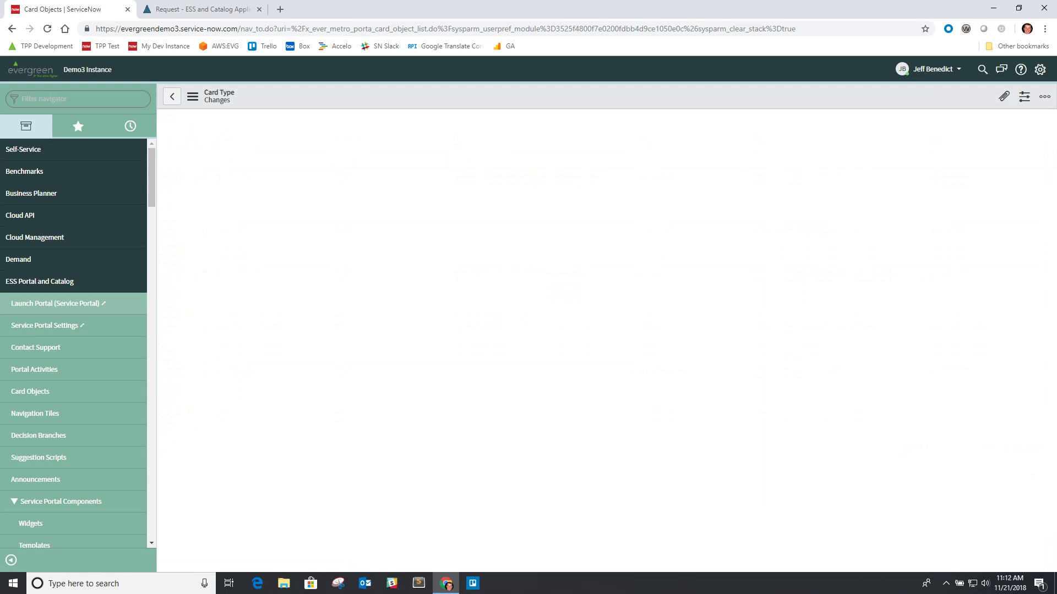
pyautogui.click(496, 314)
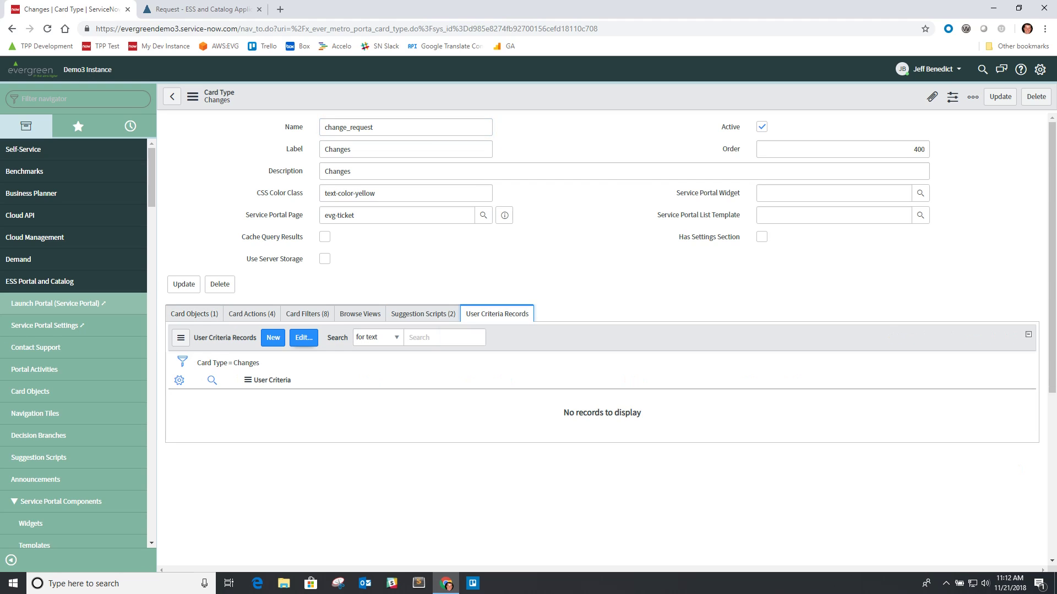
pyautogui.click(303, 337)
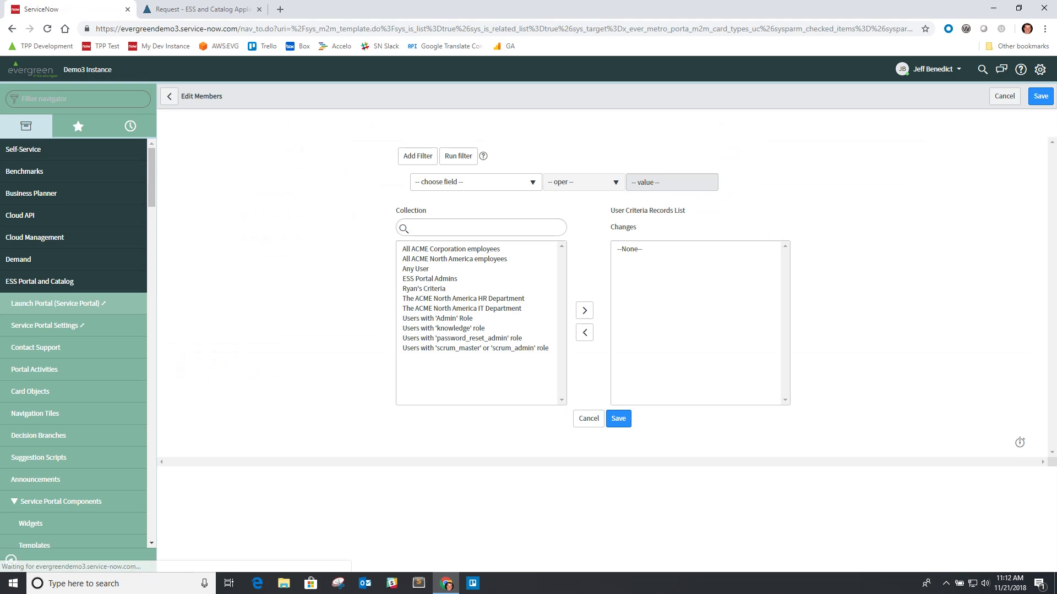
pyautogui.doubleClick(430, 278)
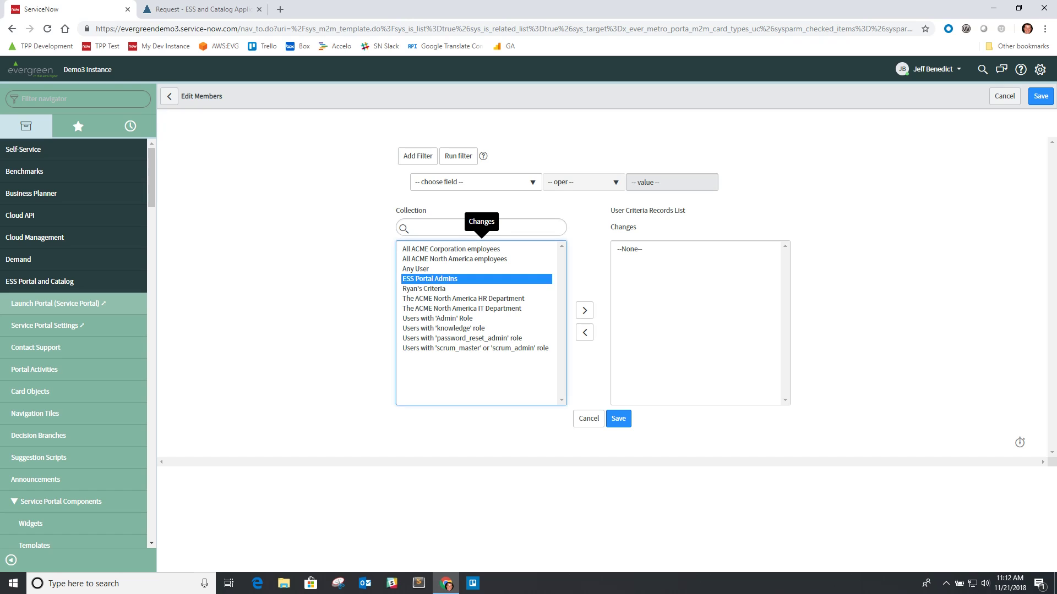
pyautogui.click(614, 418)
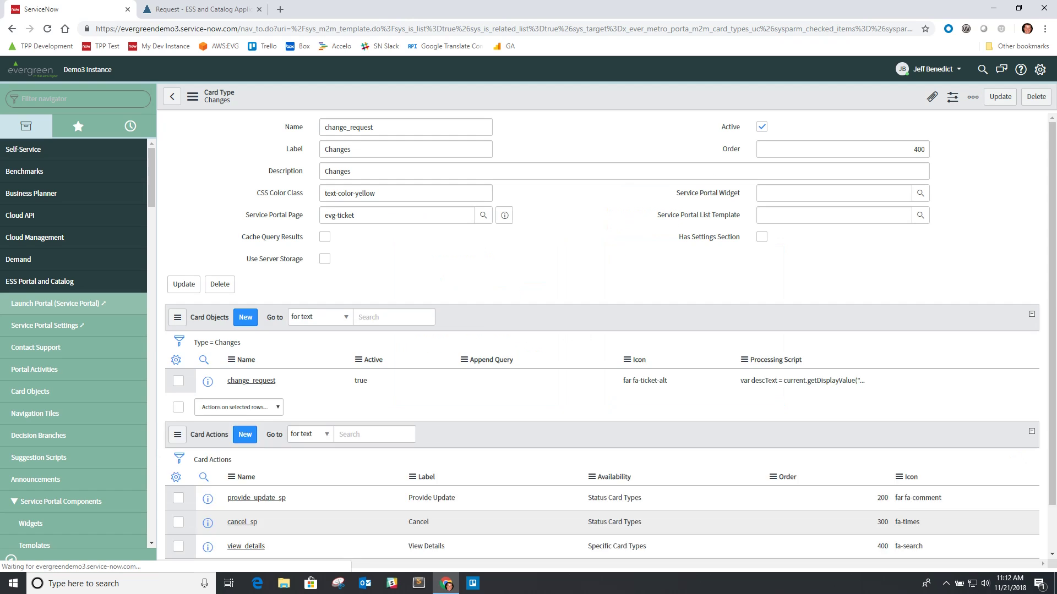
# Examine the roles assigned in the ESS Portal Admins user criteria record, and leave it
pyautogui.click(258, 400)
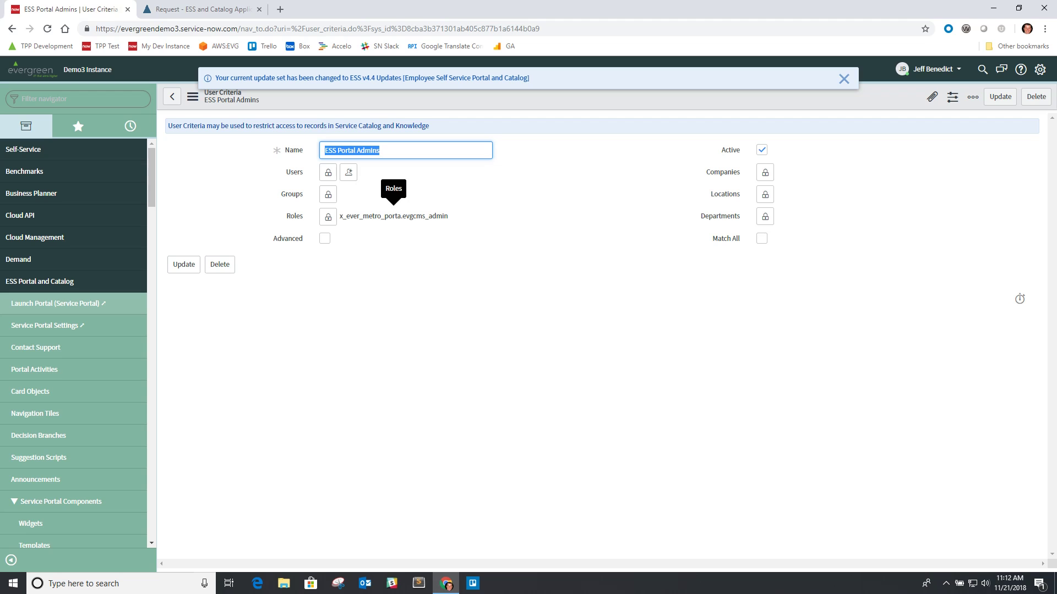
pyautogui.hotkey('alt', 'Left')
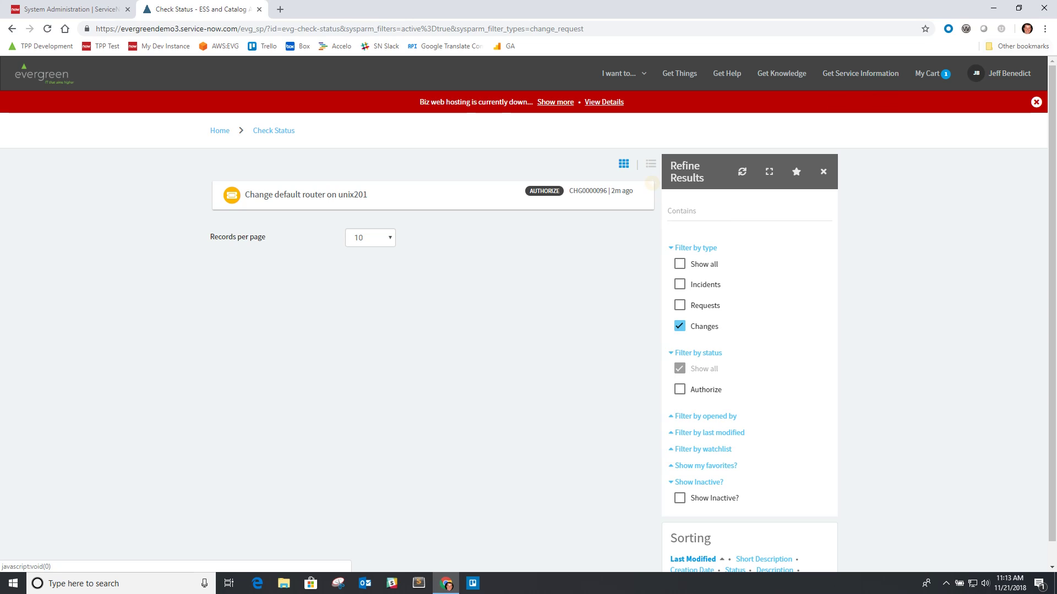
# Check which card types the Check Status page offers in the regular employee's browser profile, and return to the admin window
pyautogui.click(1026, 29)
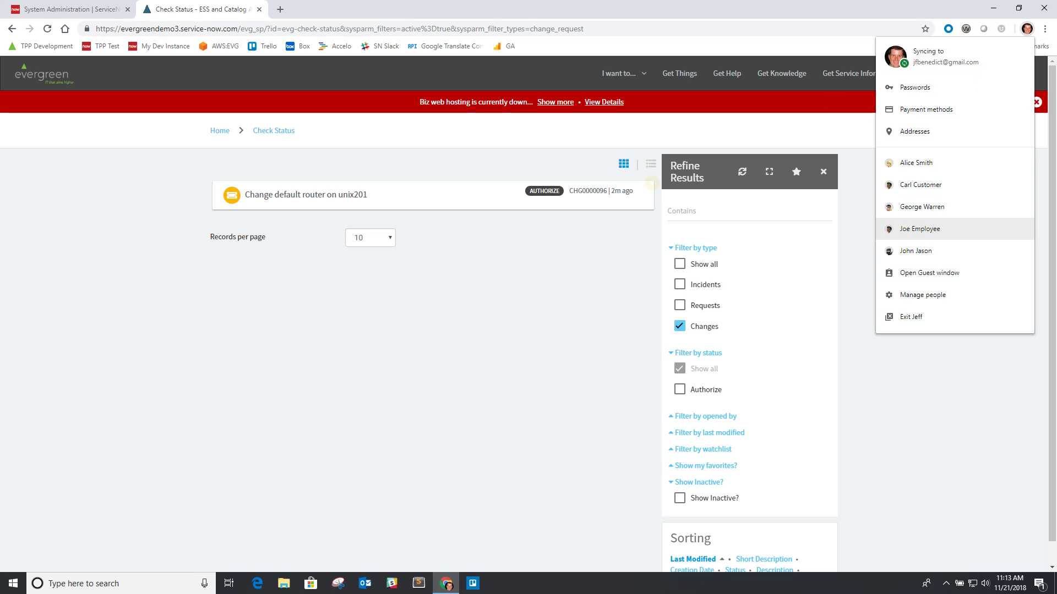
pyautogui.click(921, 228)
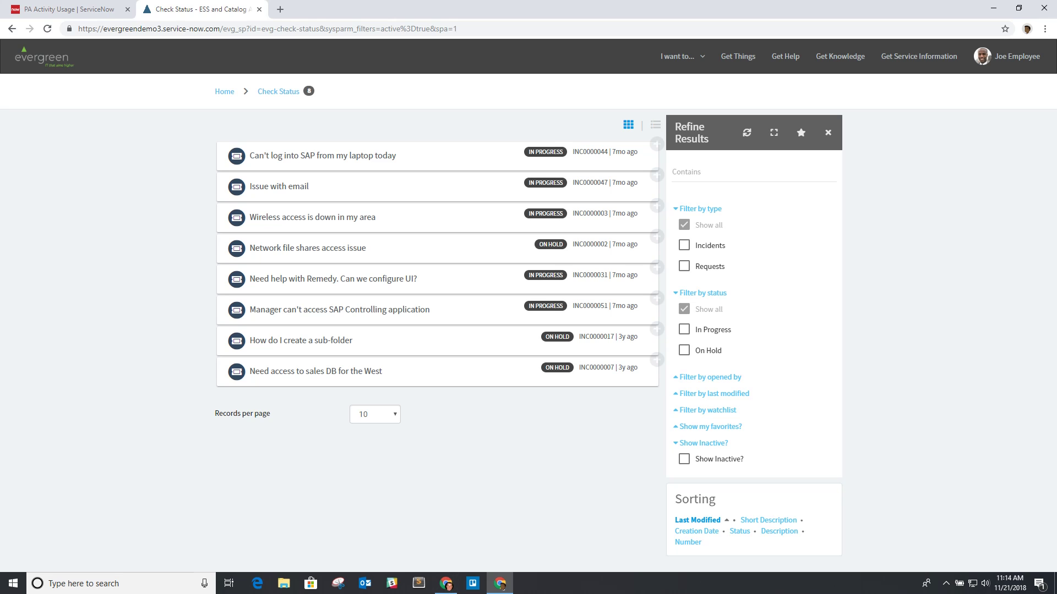
pyautogui.click(445, 583)
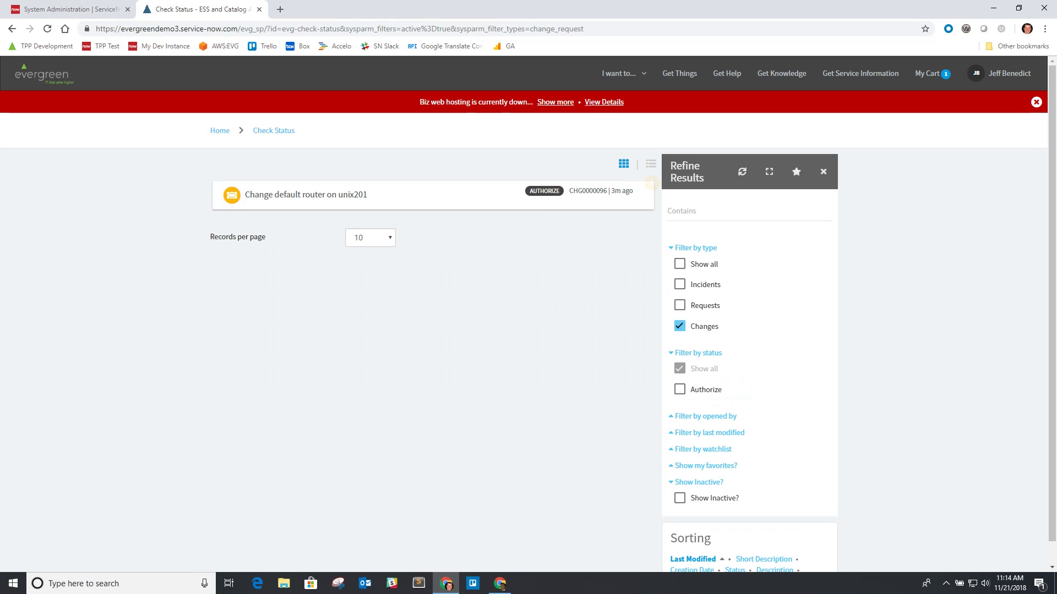
# Open the Knowledge card type from the Card Objects list
pyautogui.click(68, 8)
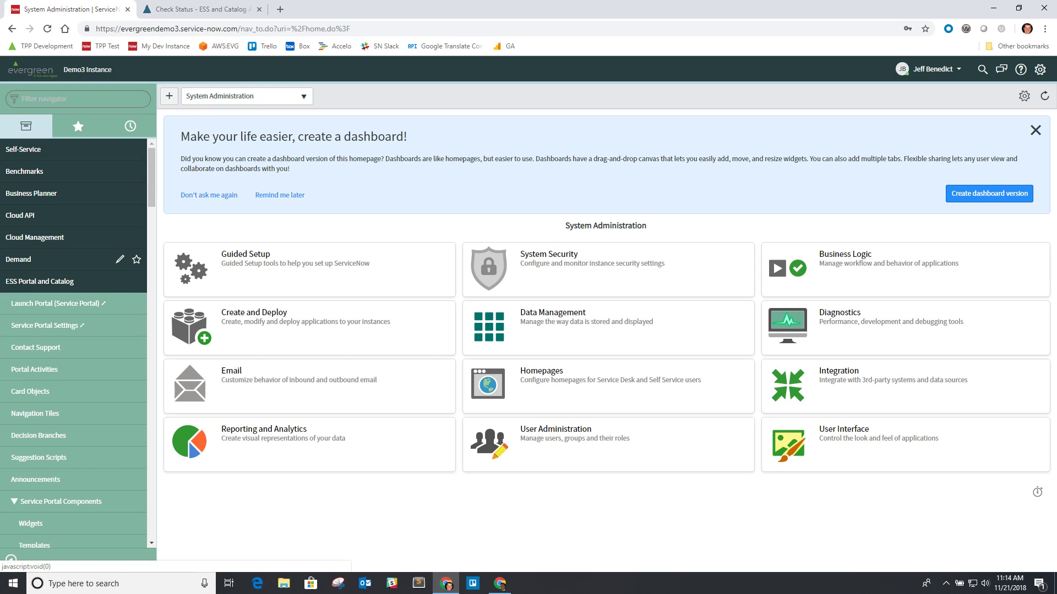
pyautogui.click(35, 391)
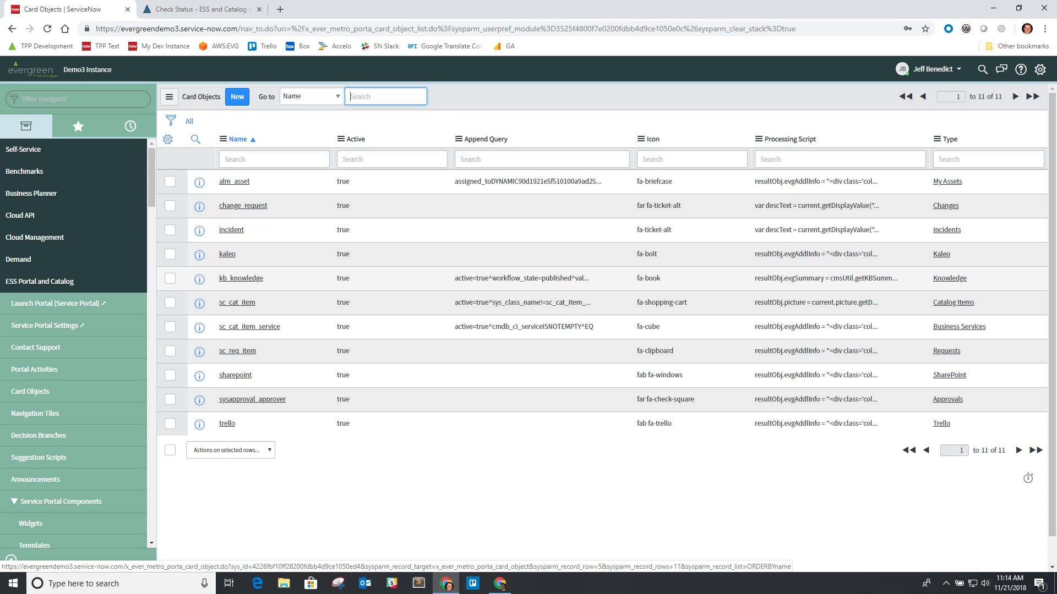
pyautogui.click(949, 278)
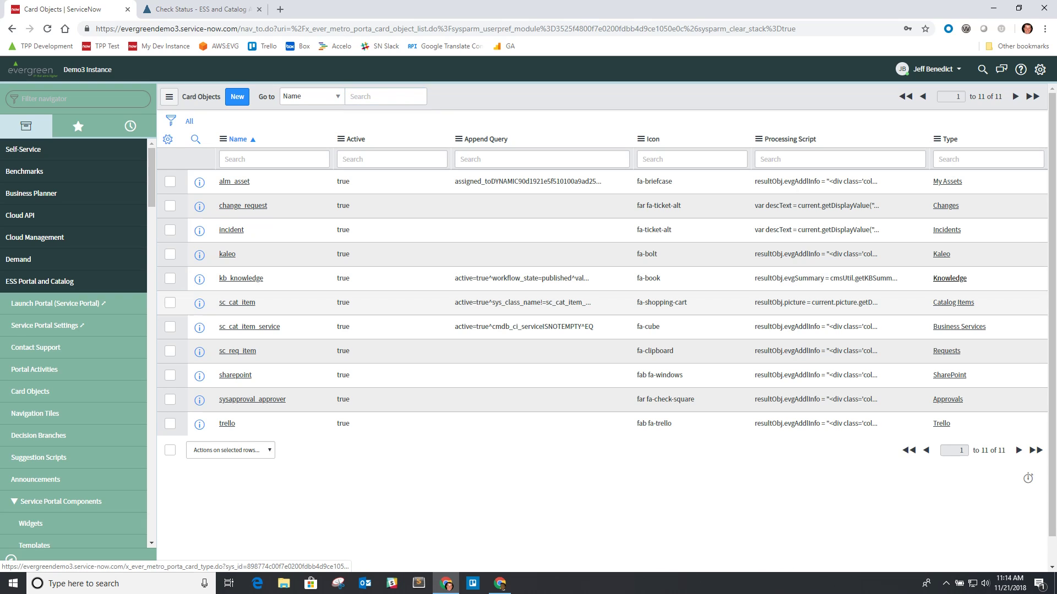